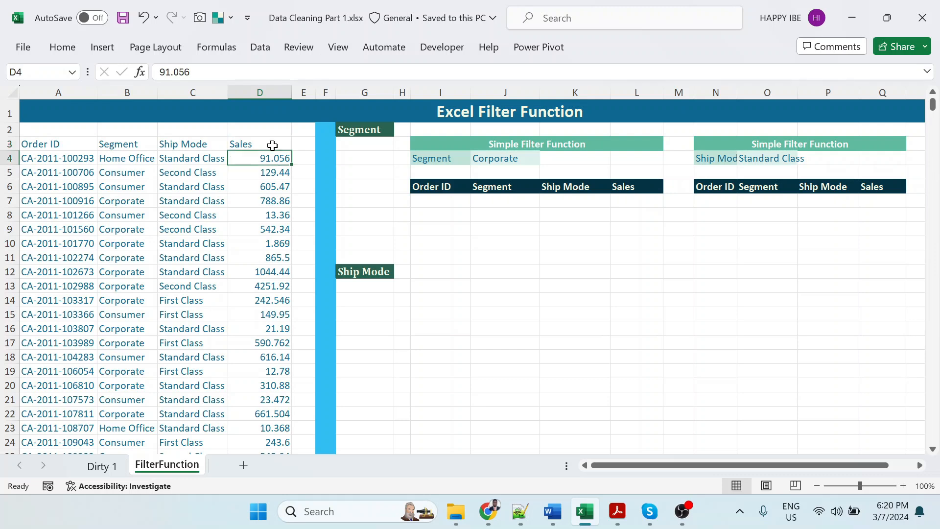
Apply the Currency number format to the whole Sales column D
{"action": "left_click", "coordinate": [272, 146]}
{"action": "left_click", "coordinate": [259, 93]}
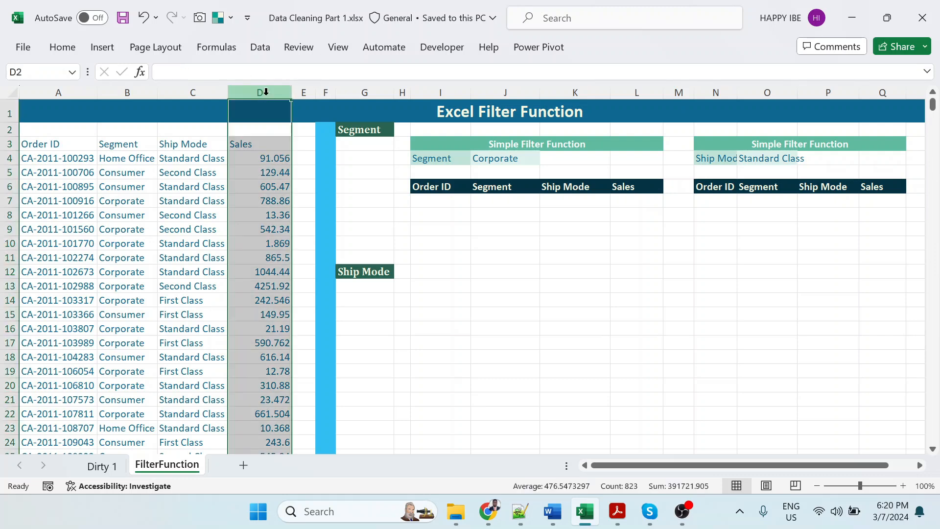
{"action": "left_click", "coordinate": [61, 48]}
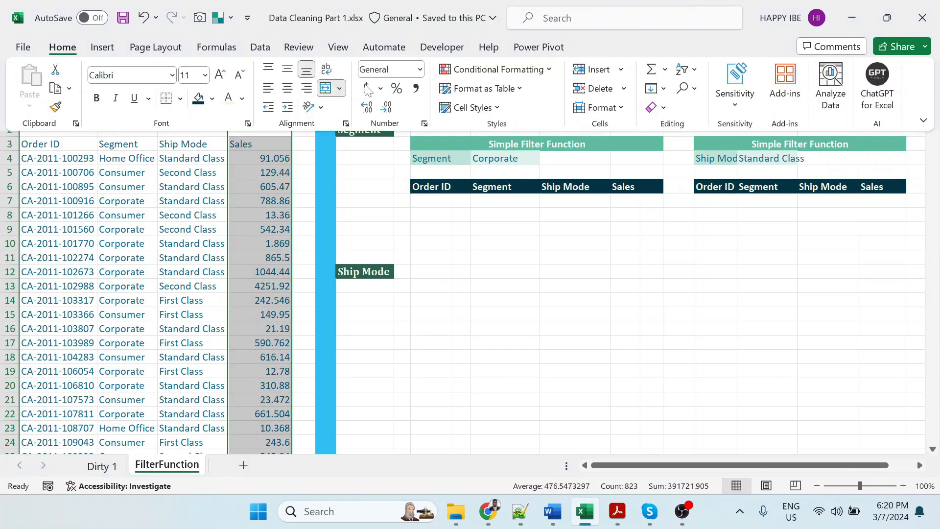
{"action": "left_click", "coordinate": [420, 70]}
{"action": "left_click", "coordinate": [422, 166]}
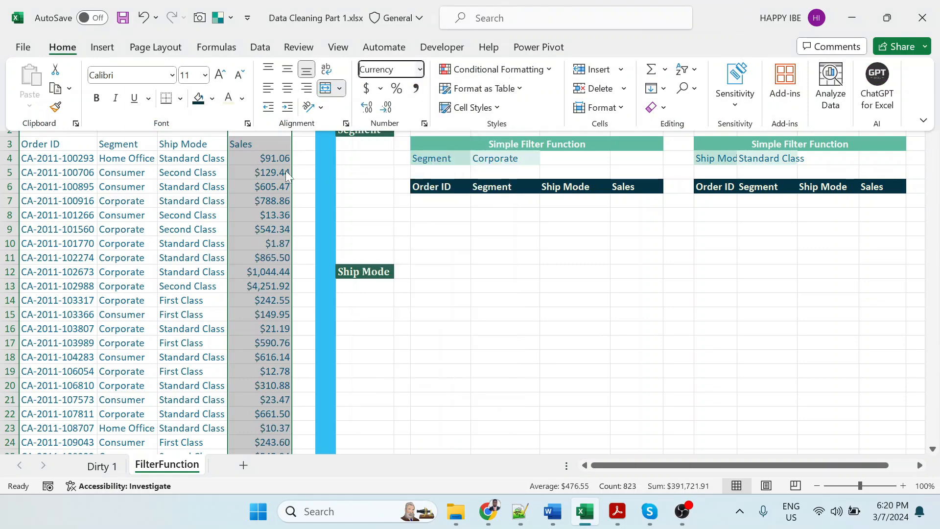
{"action": "left_click", "coordinate": [171, 155]}
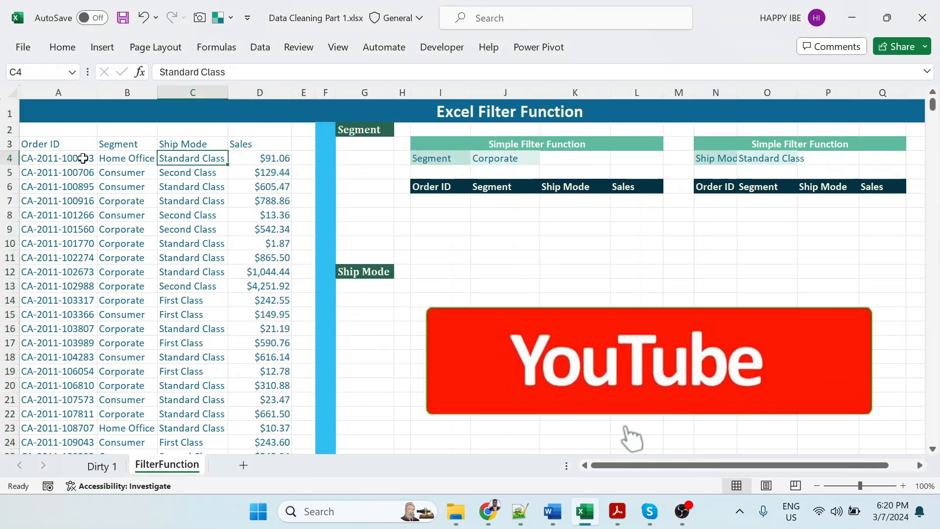
{"action": "left_click", "coordinate": [49, 158]}
{"action": "key", "text": "ctrl+shift+Down"}
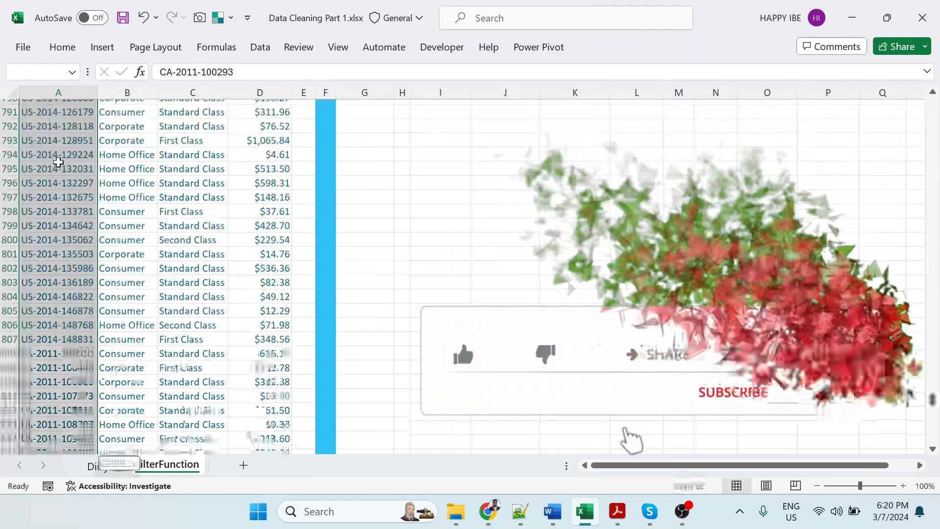
{"action": "key", "text": "ctrl+Up"}
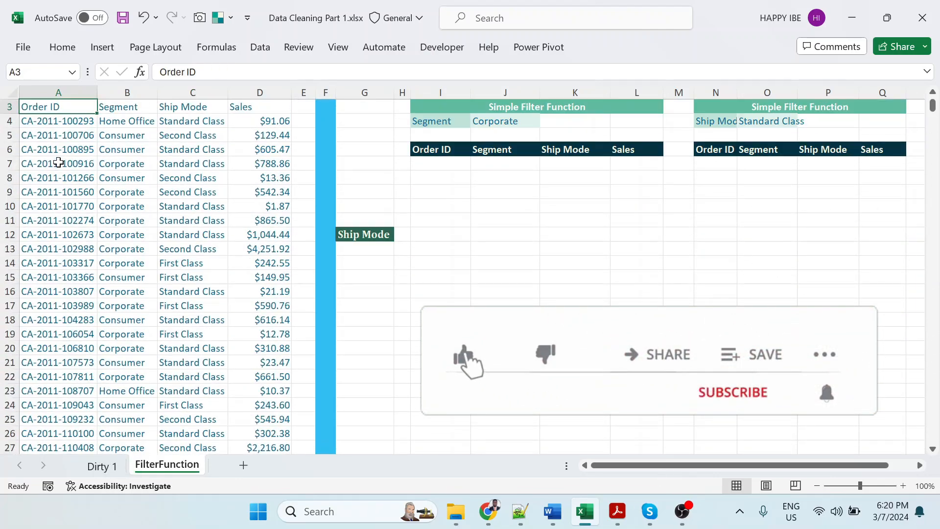
{"action": "scroll", "coordinate": [82, 101], "scroll_direction": "up", "scroll_amount": 1}
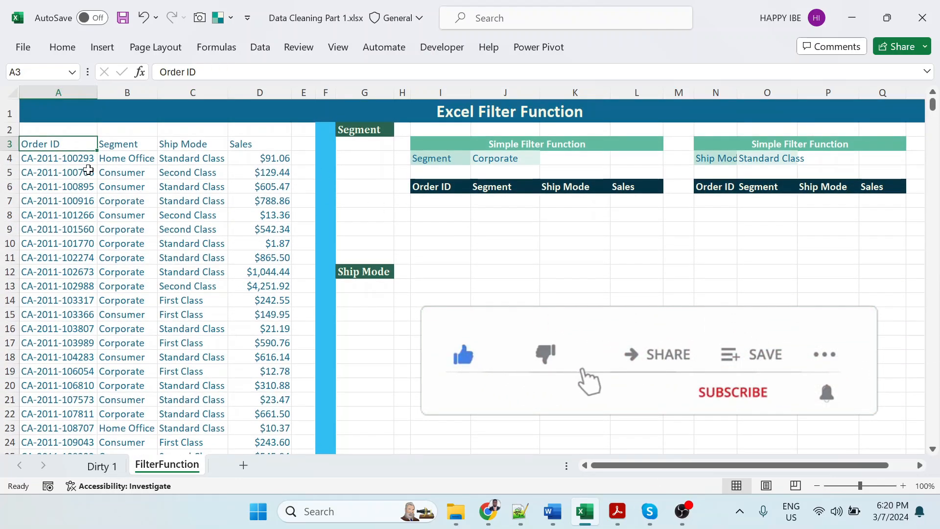
{"action": "key", "text": "Down"}
List the distinct segments under the Segment heading by entering =UNIQUE(B4:B825) in cell G3
{"action": "left_click", "coordinate": [353, 146]}
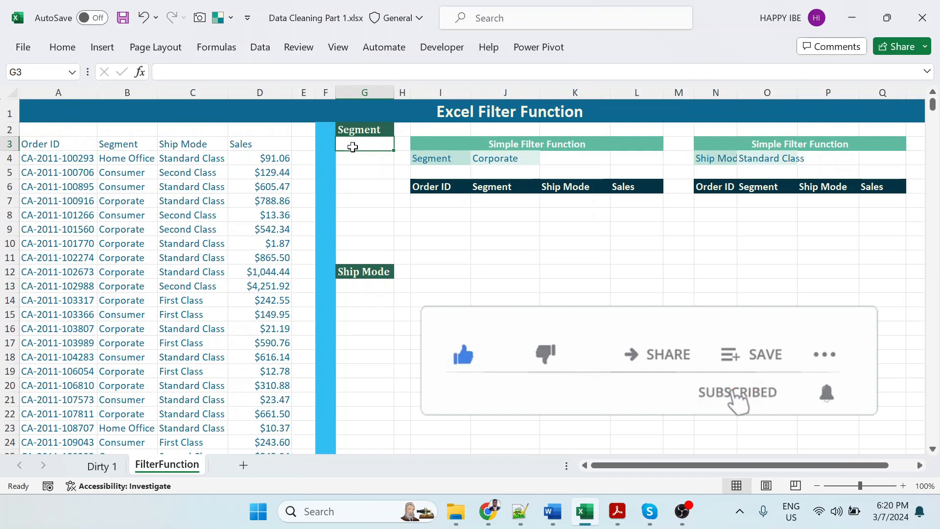
{"action": "type", "text": "=unique"}
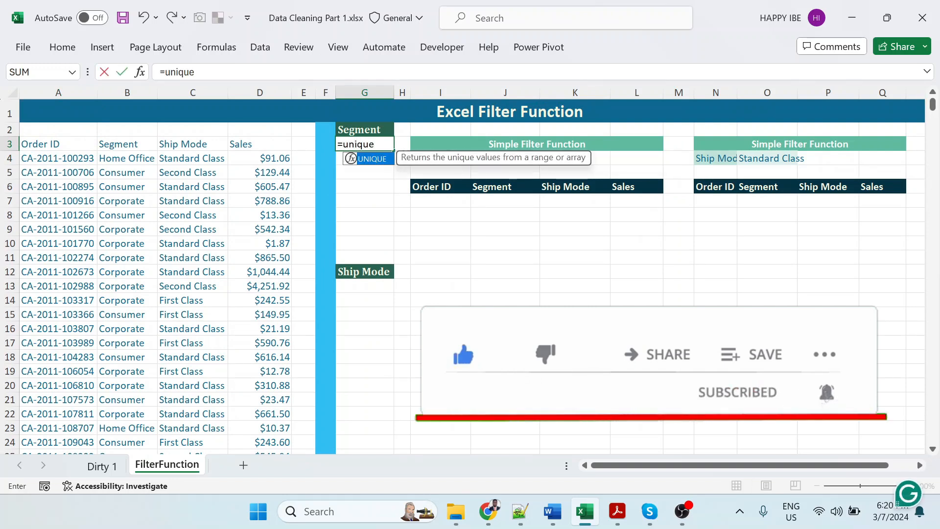
{"action": "double_click", "coordinate": [350, 158]}
{"action": "left_click", "coordinate": [137, 158]}
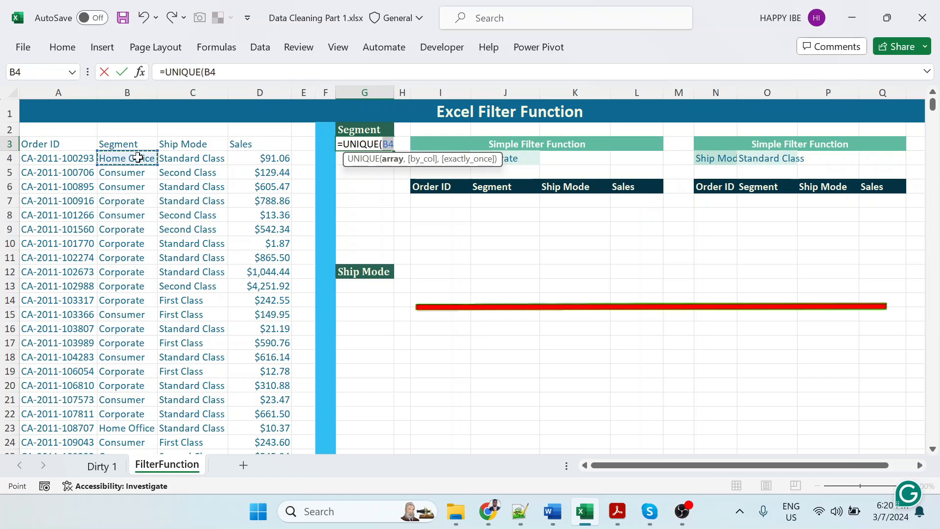
{"action": "key", "text": "ctrl+shift+Down"}
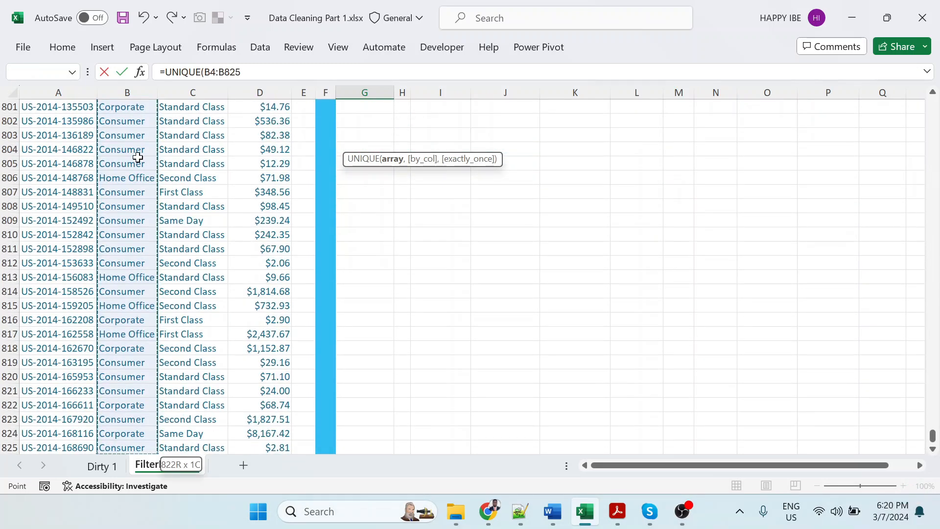
{"action": "type", "text": ")"}
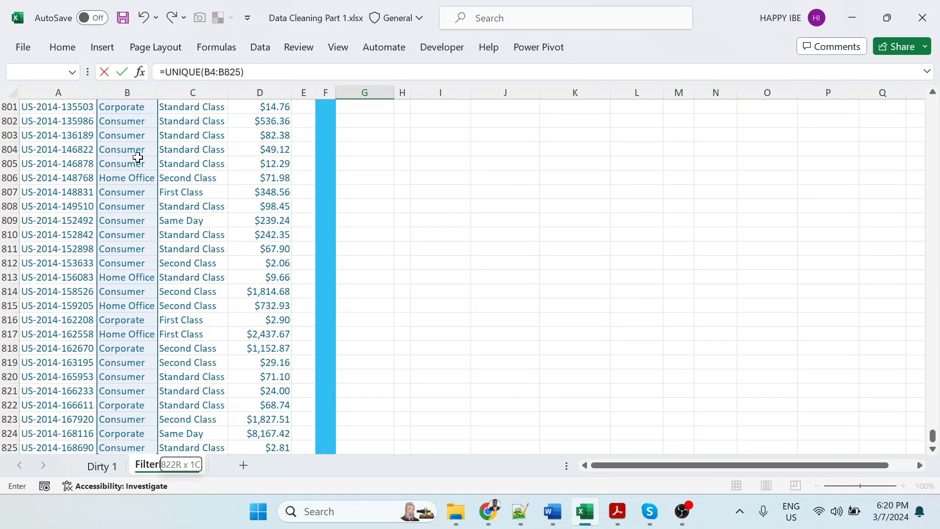
{"action": "key", "text": "Return"}
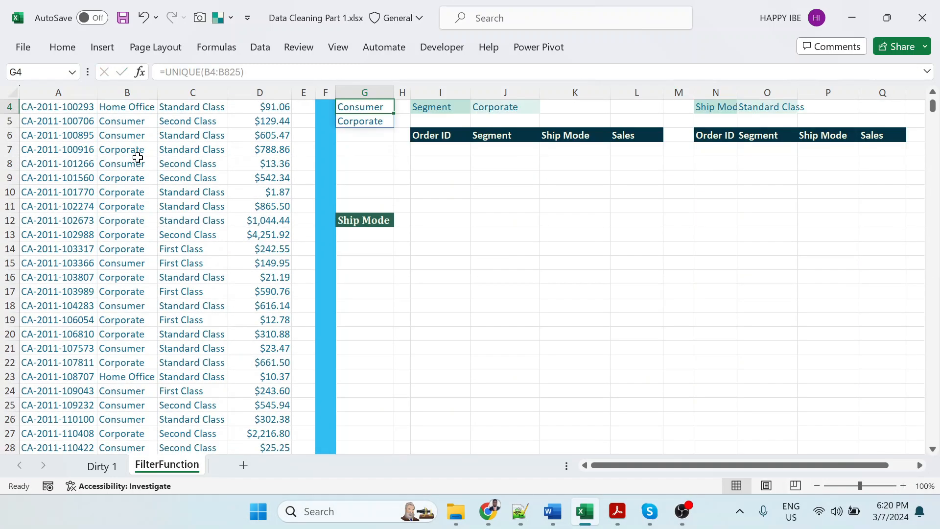
{"action": "scroll", "coordinate": [225, 200], "scroll_direction": "up", "scroll_amount": 1}
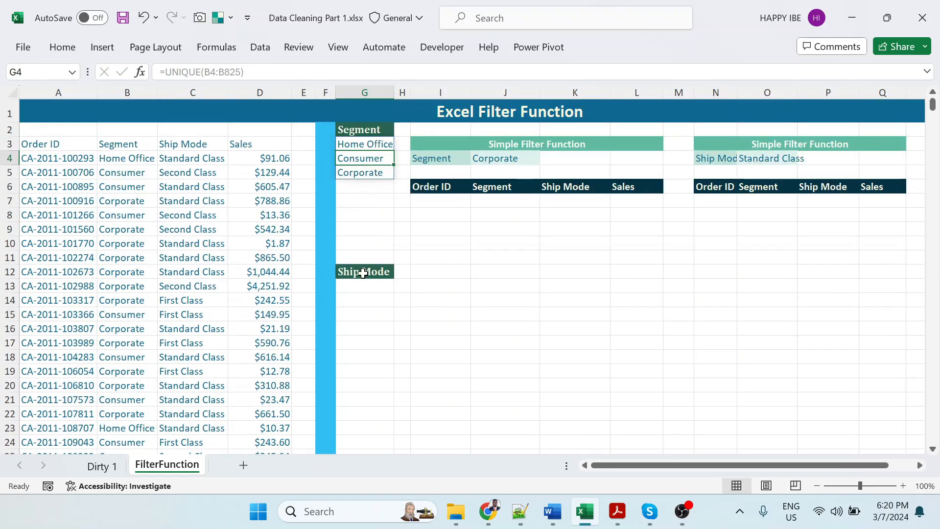
{"action": "left_click", "coordinate": [369, 289]}
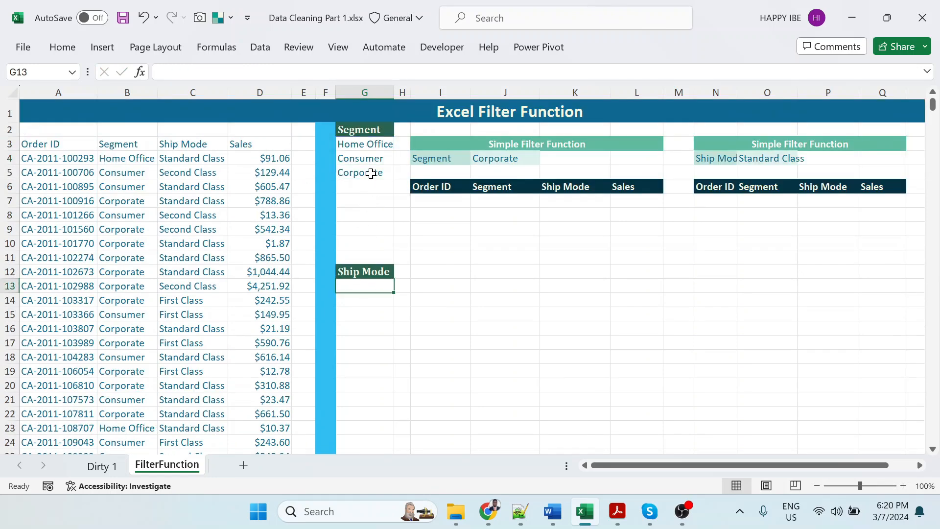
{"action": "left_click", "coordinate": [374, 143]}
{"action": "left_click", "coordinate": [365, 157]}
{"action": "left_click", "coordinate": [355, 172]}
List the distinct ship modes under the Ship Mode heading by entering =UNIQUE(C4:C825) in cell G13
{"action": "left_click", "coordinate": [363, 289]}
{"action": "type", "text": "=un"}
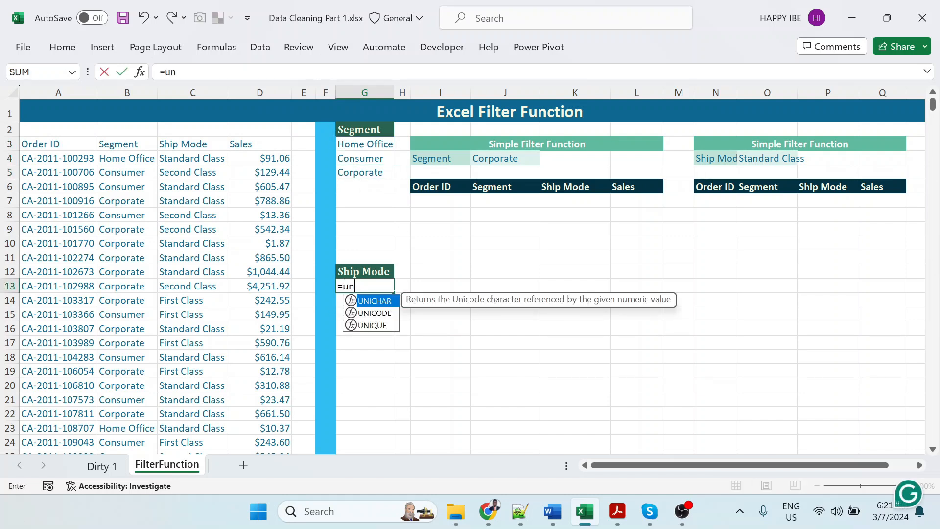
{"action": "type", "text": "ique"}
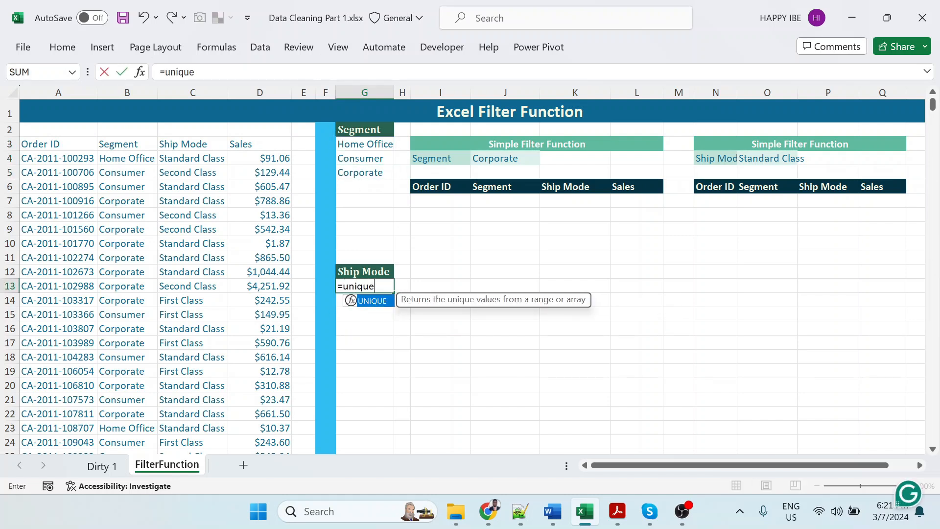
{"action": "key", "text": "Tab"}
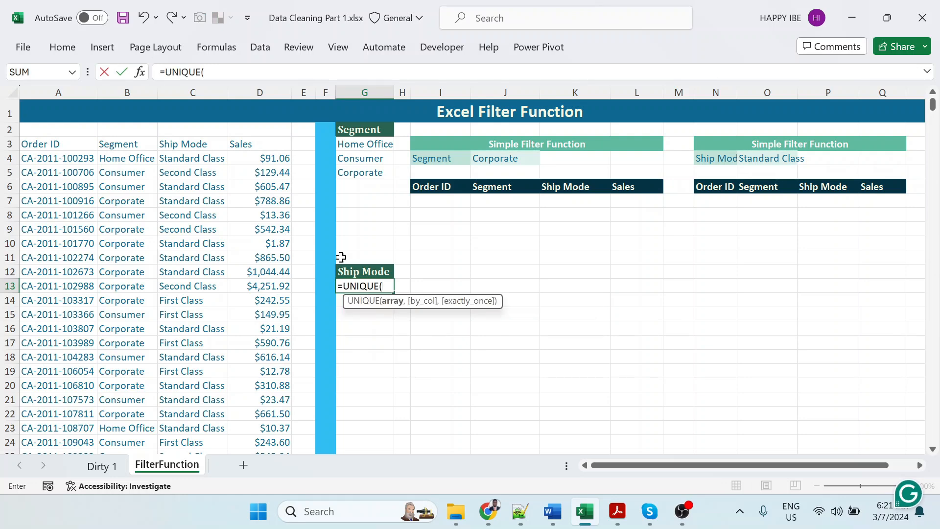
{"action": "left_click", "coordinate": [181, 159]}
{"action": "key", "text": "ctrl+shift+Down"}
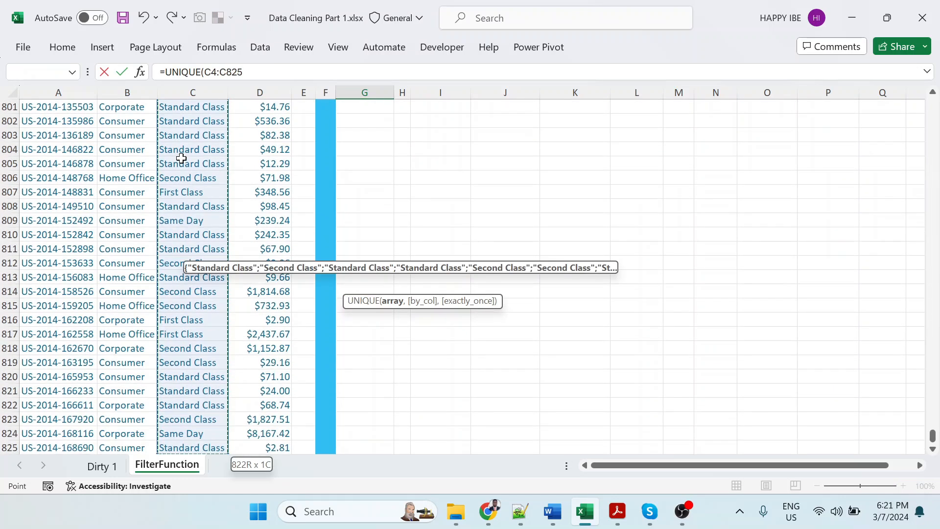
{"action": "type", "text": ")"}
{"action": "key", "text": "Return"}
{"action": "scroll", "coordinate": [415, 167], "scroll_direction": "up", "scroll_amount": 3}
{"action": "scroll", "coordinate": [415, 167], "scroll_direction": "up", "scroll_amount": 2}
{"action": "left_click_drag", "start_coordinate": [371, 285], "coordinate": [372, 324]}
{"action": "left_click", "coordinate": [346, 286]}
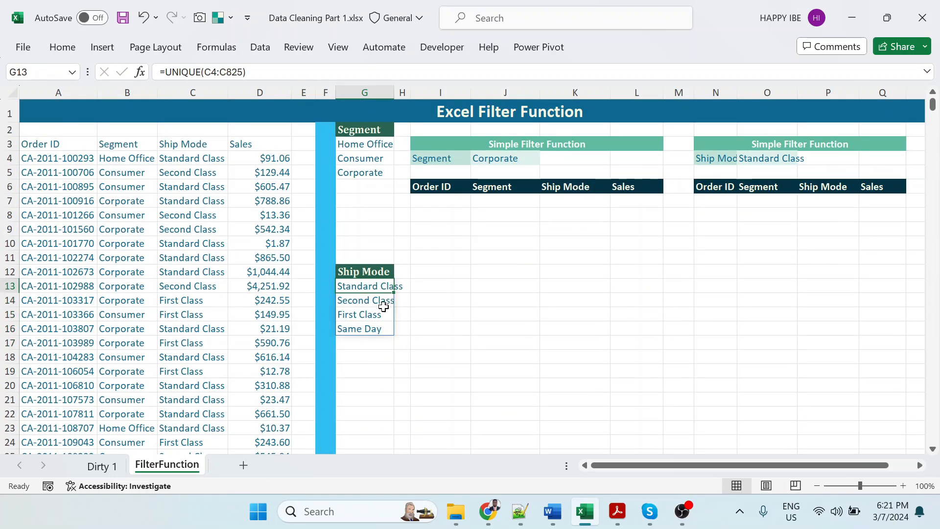
{"action": "left_click", "coordinate": [377, 301]}
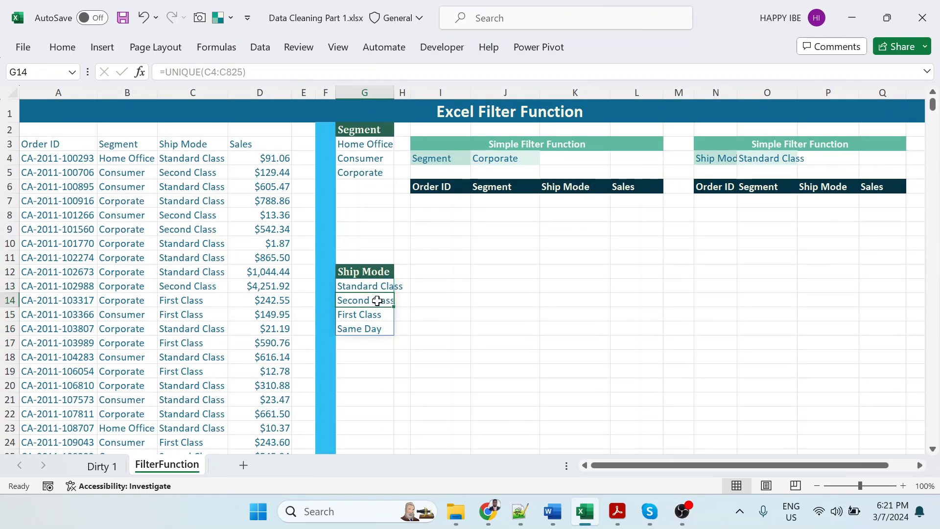
{"action": "left_click", "coordinate": [349, 315]}
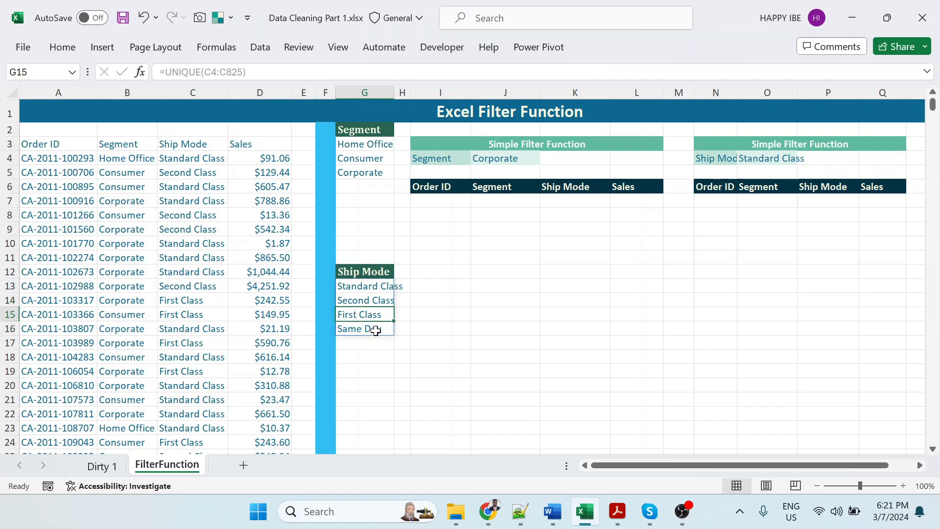
Start a FILTER formula in cell I7 of the Segment filter table, with the order data A4:D825 as its array
{"action": "left_click", "coordinate": [431, 207]}
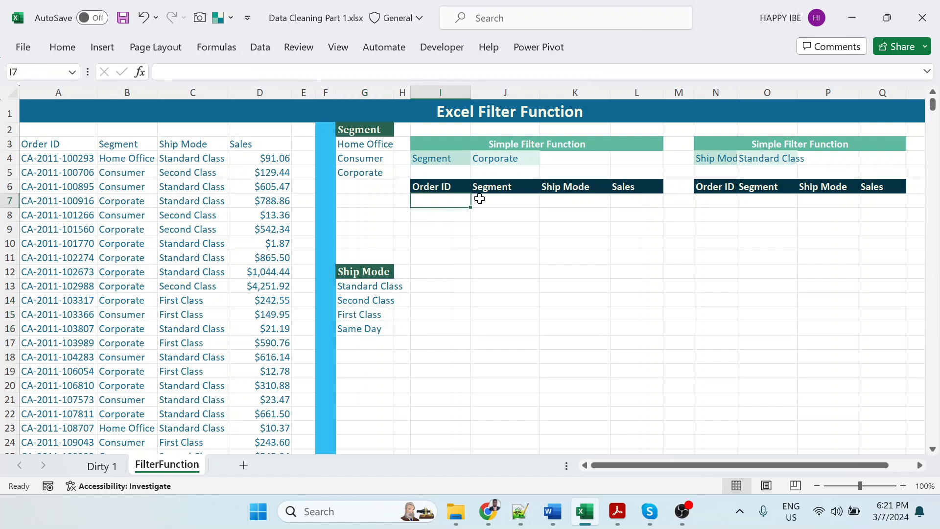
{"action": "type", "text": "=filter"}
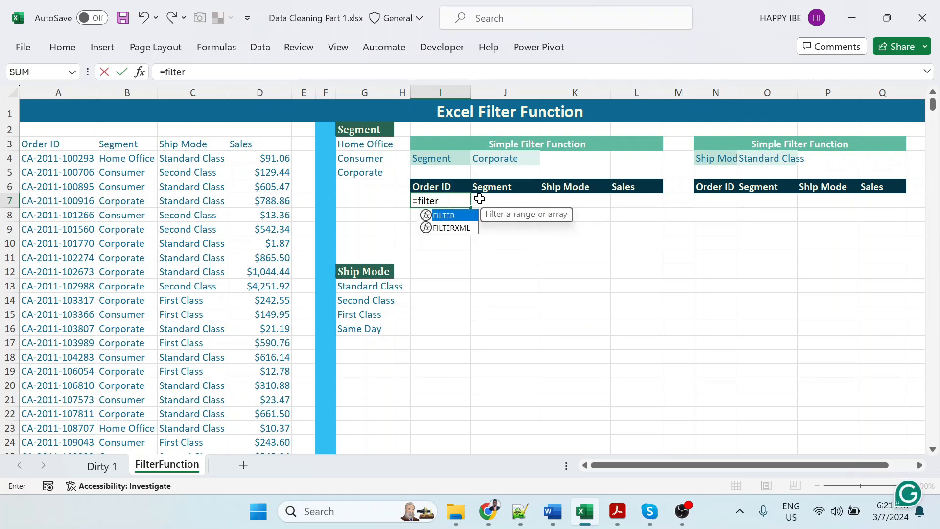
{"action": "key", "text": "Tab"}
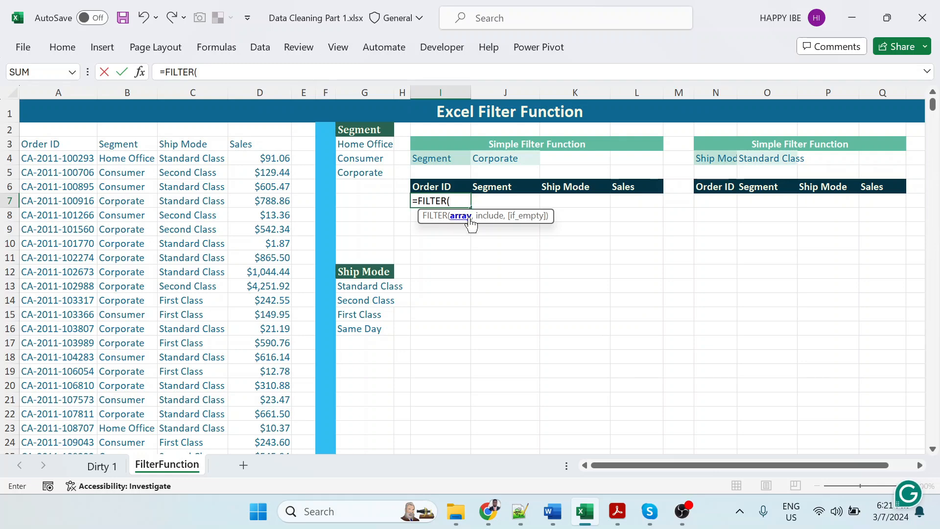
{"action": "left_click", "coordinate": [55, 154]}
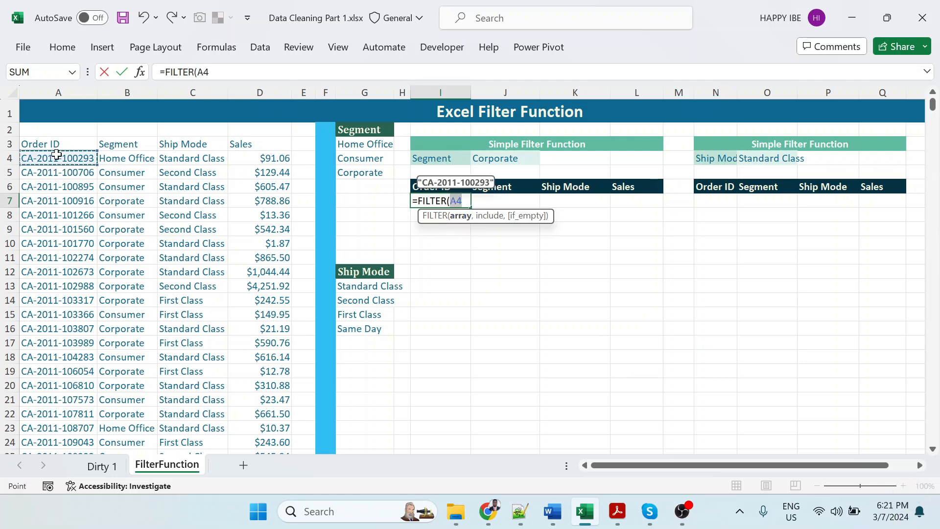
{"action": "key", "text": "ctrl+shift+Right"}
{"action": "key", "text": "ctrl+shift+Down"}
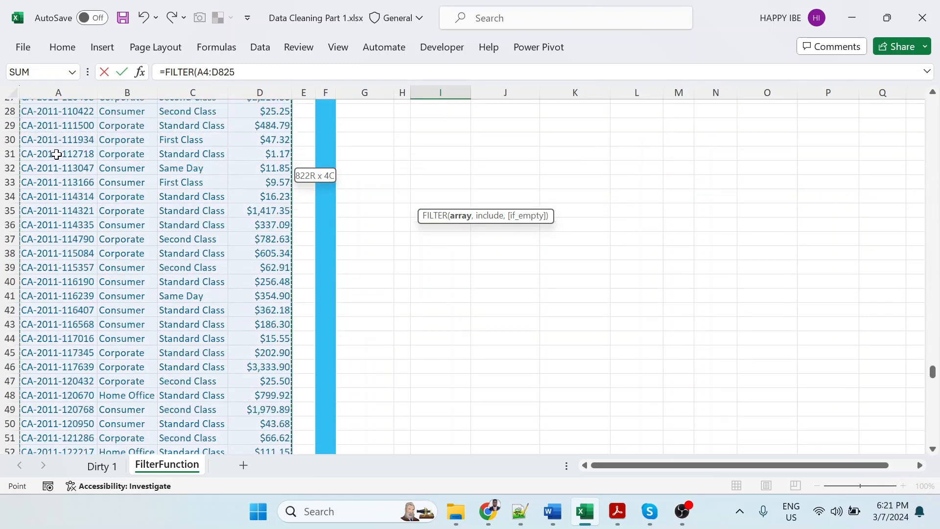
{"action": "type", "text": ","}
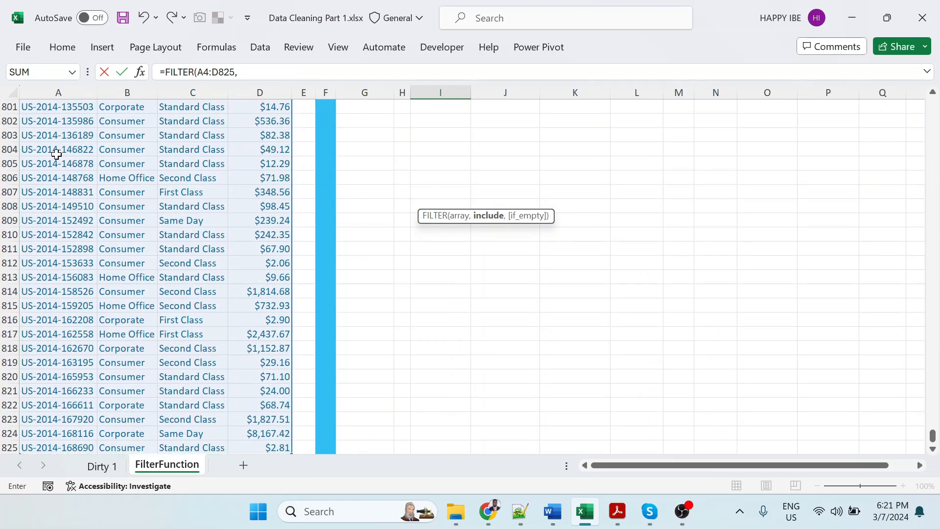
Complete the FILTER formula with the condition that Segment range B4:B825 equals cell J4, giving =FILTER(A4:D825,B4:B825=J4)
{"action": "key", "text": "Up"}
{"action": "scroll", "coordinate": [111, 160], "scroll_direction": "up", "scroll_amount": 2}
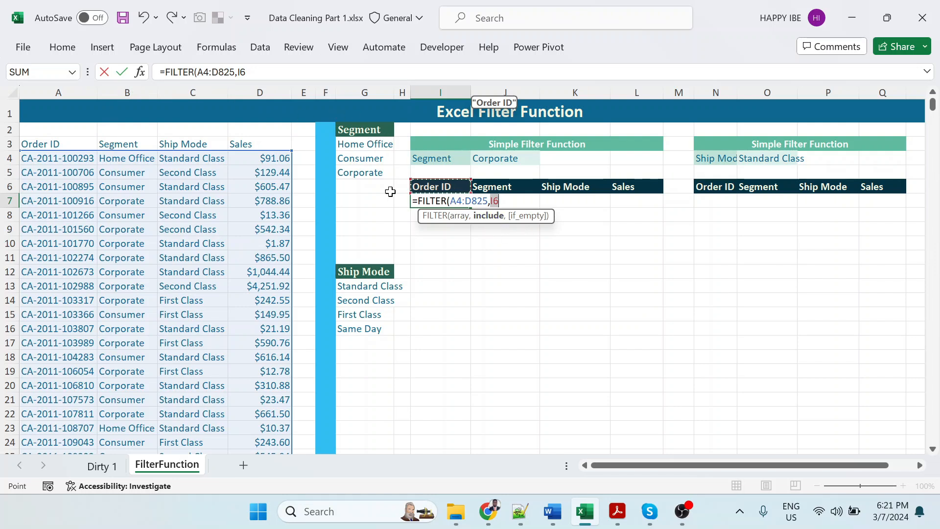
{"action": "left_click", "coordinate": [125, 159]}
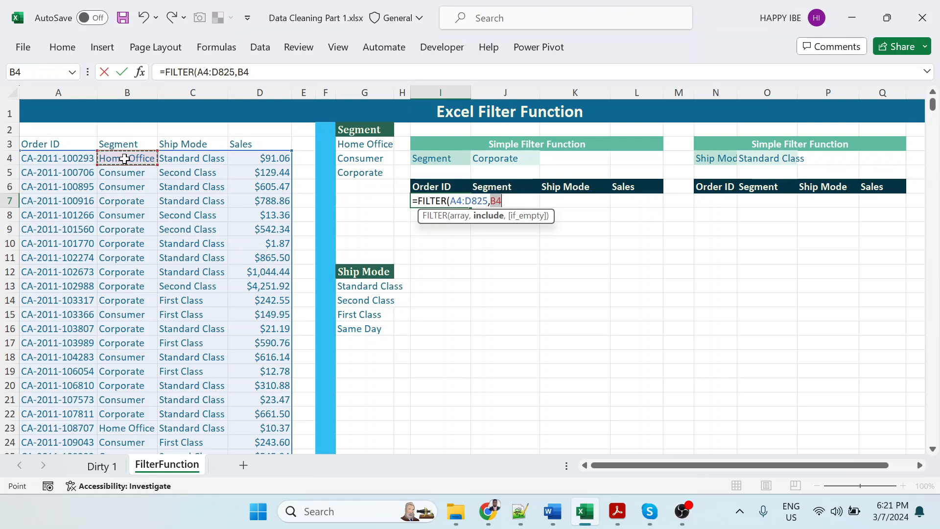
{"action": "key", "text": "ctrl+shift+Down"}
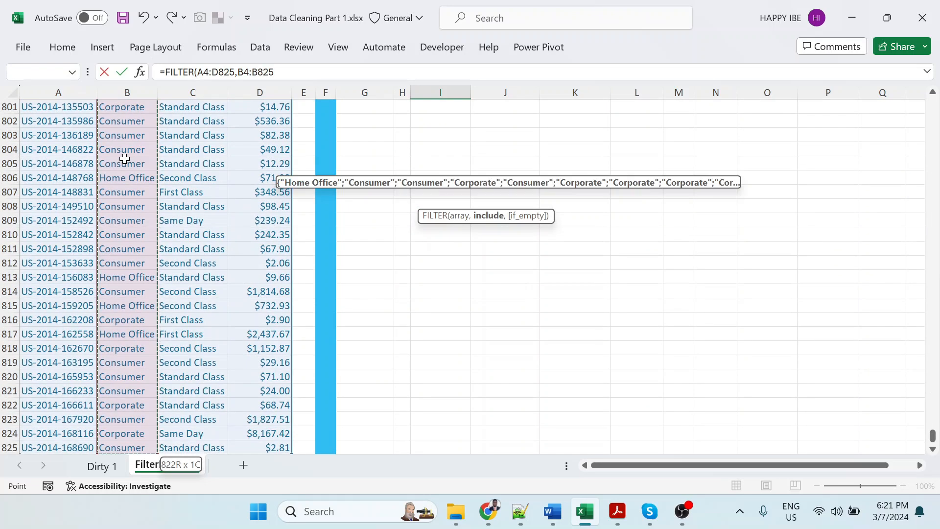
{"action": "type", "text": "="}
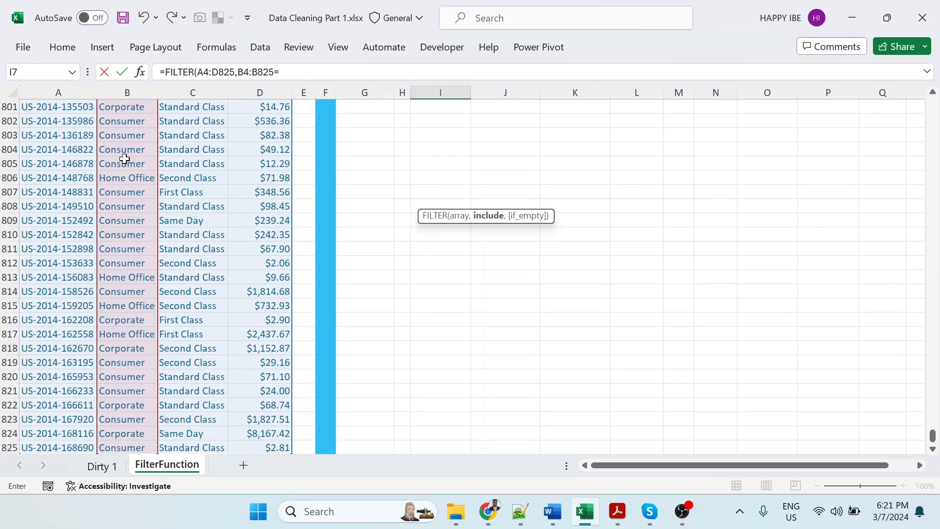
{"action": "key", "text": "Up"}
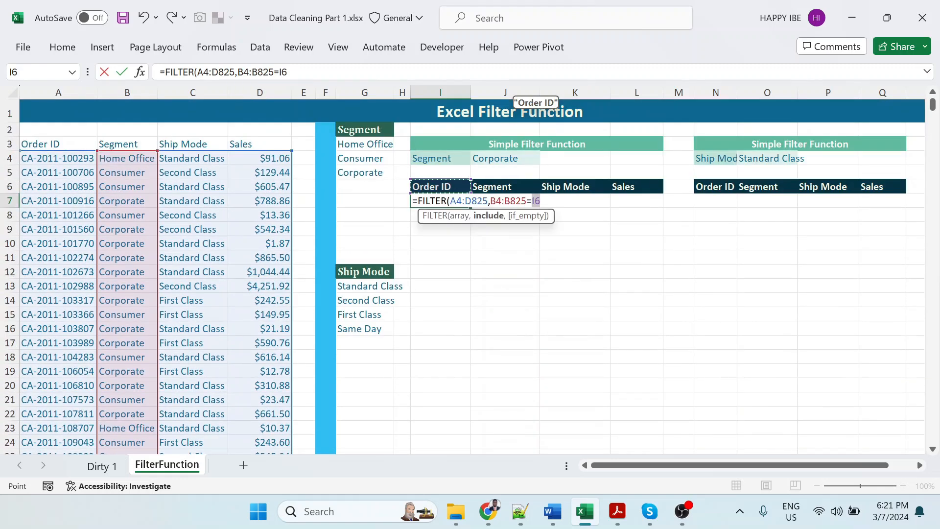
{"action": "left_click", "coordinate": [508, 158]}
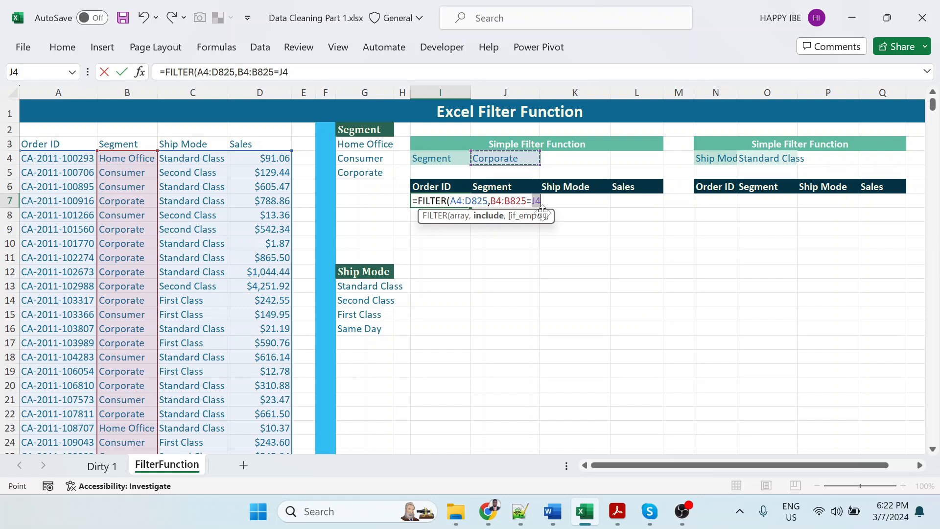
{"action": "type", "text": ")"}
{"action": "key", "text": "Return"}
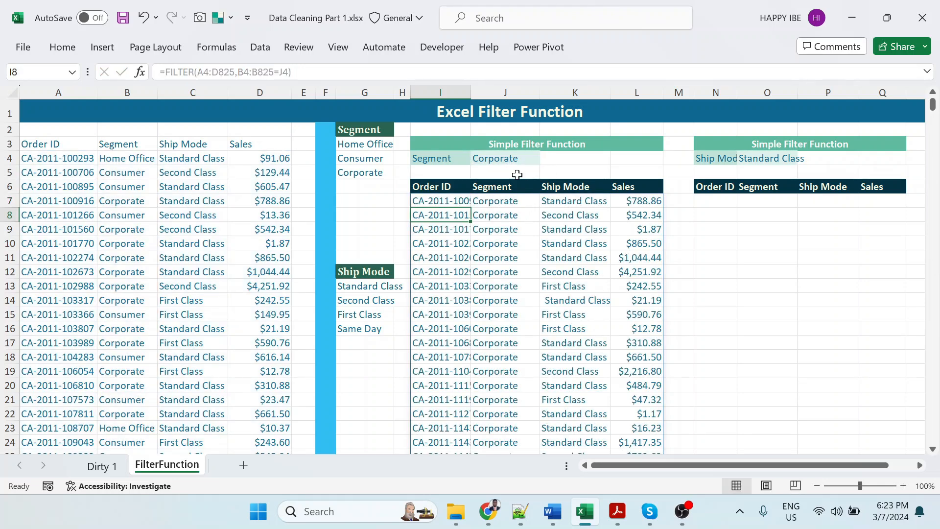
Examine the filtered records under the Segment filter table, its Segment column, and the FILTER formula in I7 against criterion cell J4
{"action": "left_click_drag", "start_coordinate": [444, 201], "coordinate": [675, 400]}
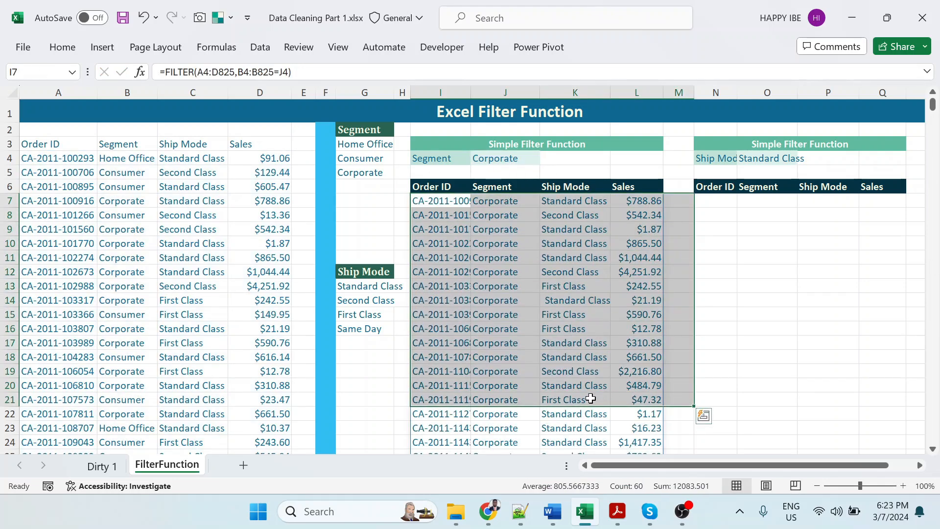
{"action": "left_click", "coordinate": [505, 191]}
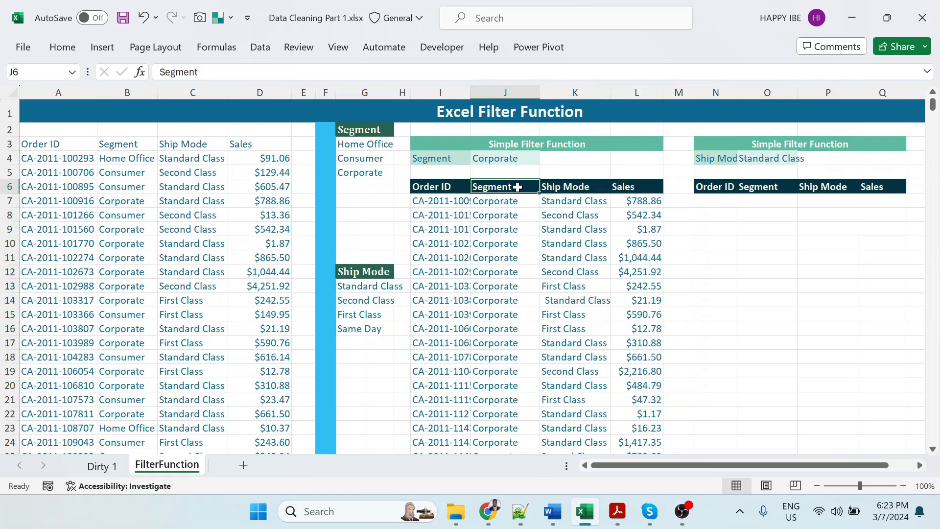
{"action": "left_click_drag", "start_coordinate": [505, 202], "coordinate": [519, 417]}
{"action": "scroll", "coordinate": [529, 309], "scroll_direction": "down", "scroll_amount": 7}
{"action": "scroll", "coordinate": [519, 308], "scroll_direction": "up", "scroll_amount": 7}
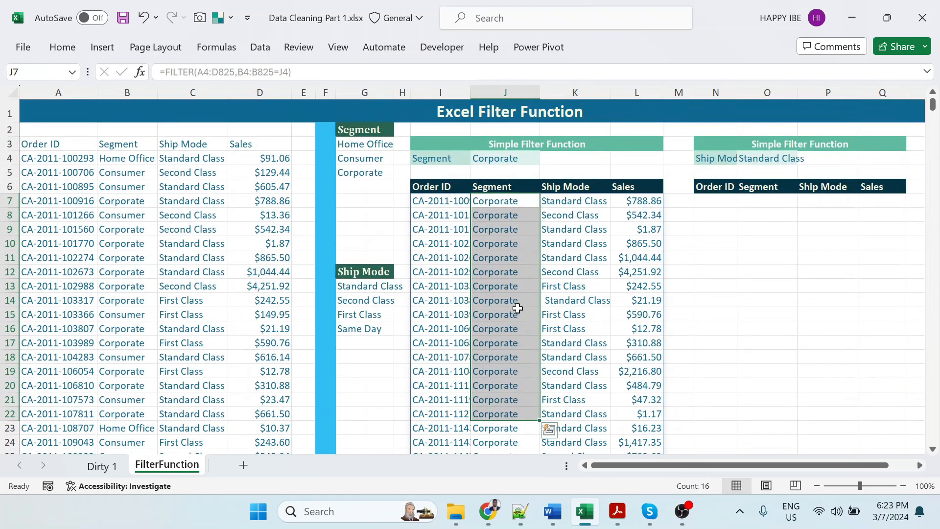
{"action": "left_click", "coordinate": [448, 202]}
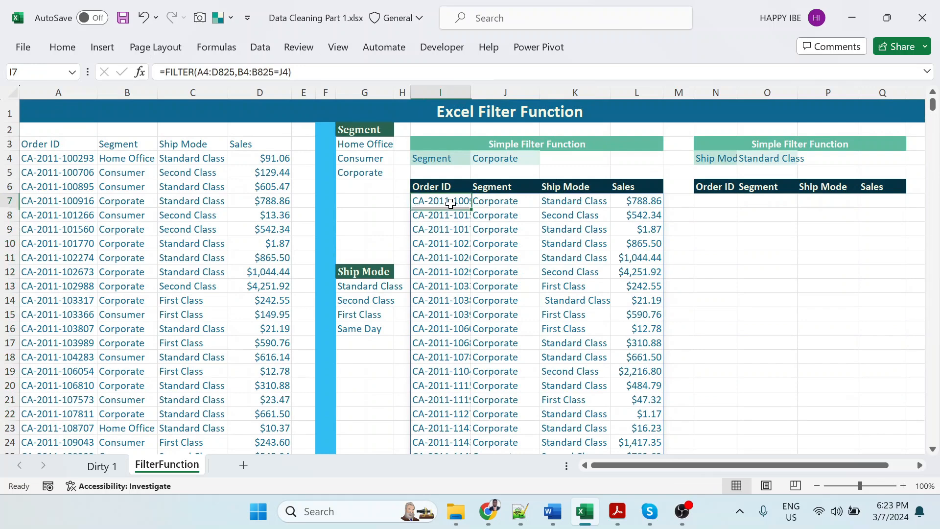
{"action": "left_click", "coordinate": [526, 156]}
{"action": "left_click", "coordinate": [456, 202]}
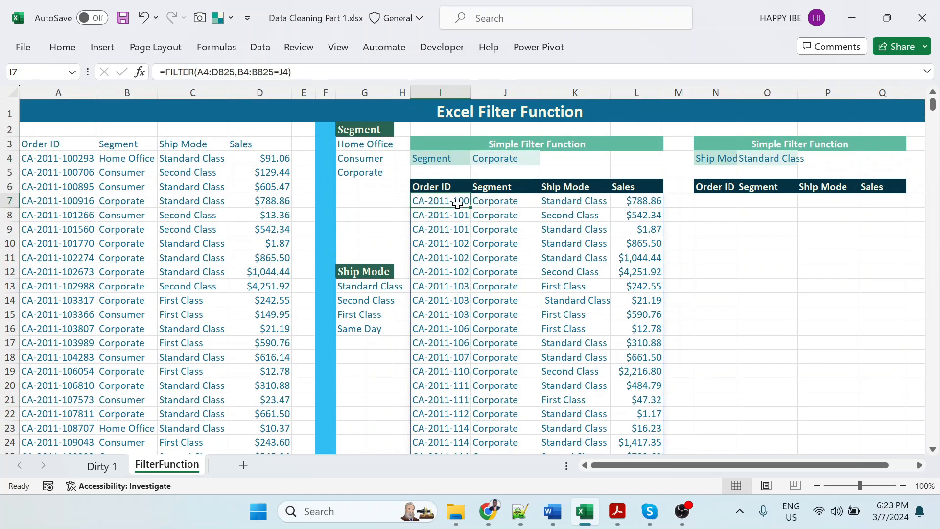
Set the Segment criterion in cell J4 to Home Office
{"action": "left_click", "coordinate": [520, 157]}
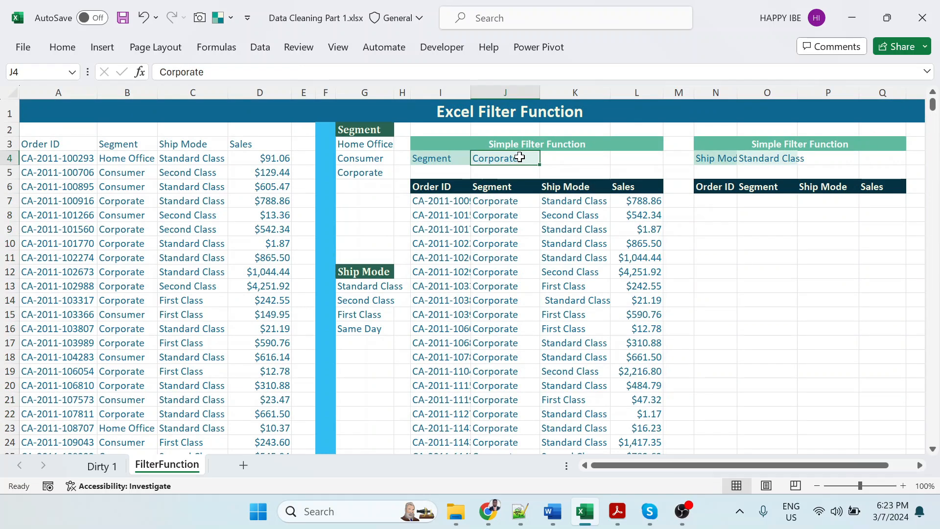
{"action": "type", "text": "Home"}
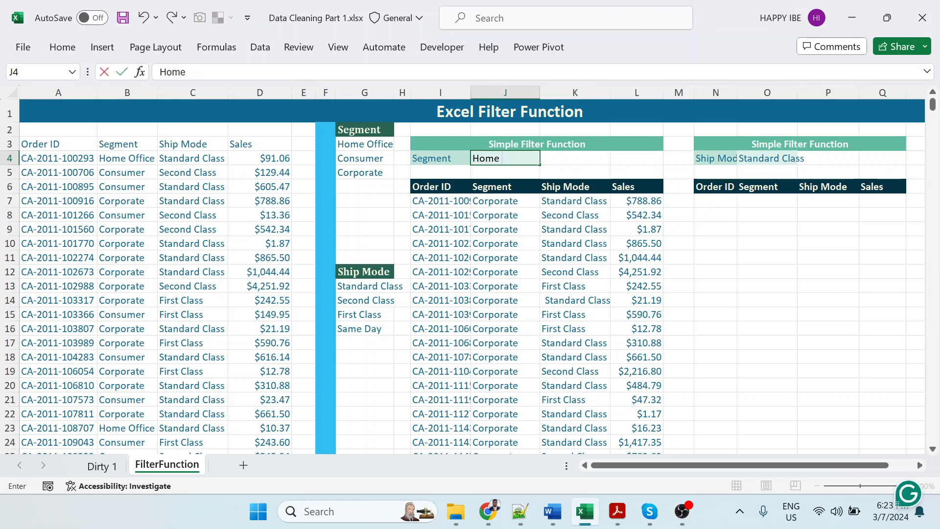
{"action": "type", "text": " Ofii"}
{"action": "key", "text": "BackSpace"}
{"action": "key", "text": "BackSpace"}
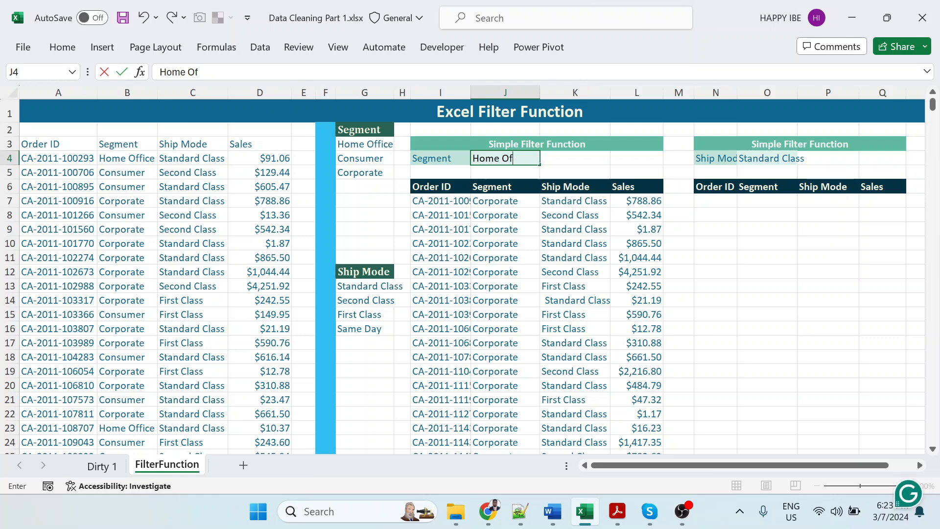
{"action": "type", "text": "fice"}
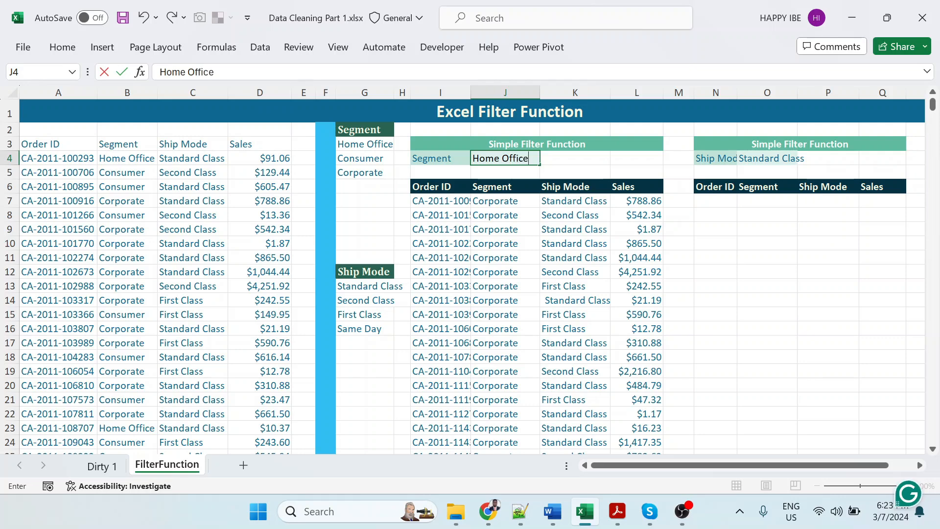
{"action": "key", "text": "Return"}
Change the Segment criterion in cell J4 to Consumer
{"action": "left_click", "coordinate": [532, 160]}
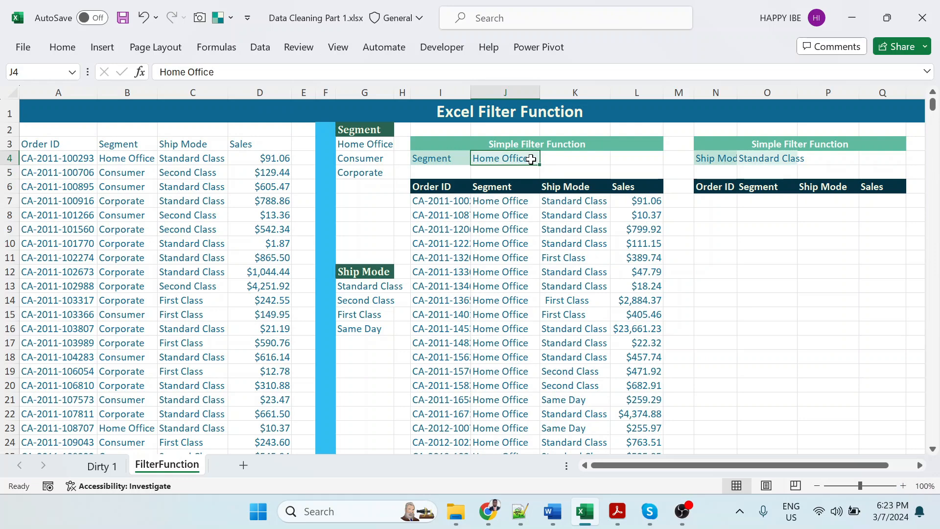
{"action": "type", "text": "Consumer"}
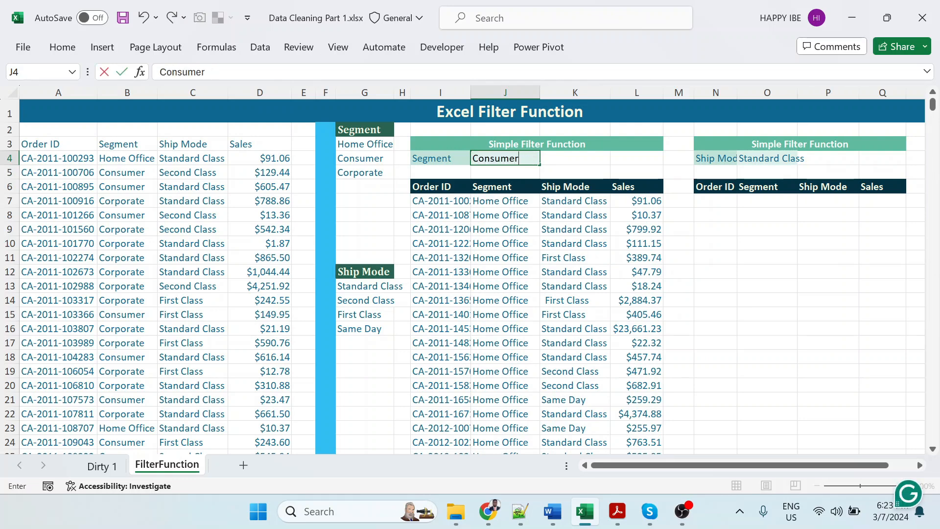
{"action": "key", "text": "Return"}
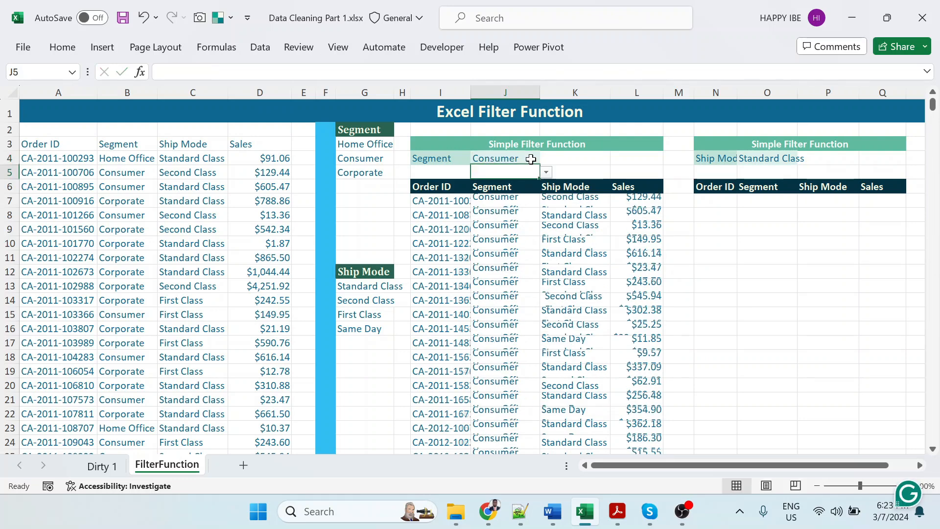
Test the filter with a segment missing from the data by entering House office in cell J4
{"action": "left_click", "coordinate": [522, 160]}
{"action": "type", "text": "H"}
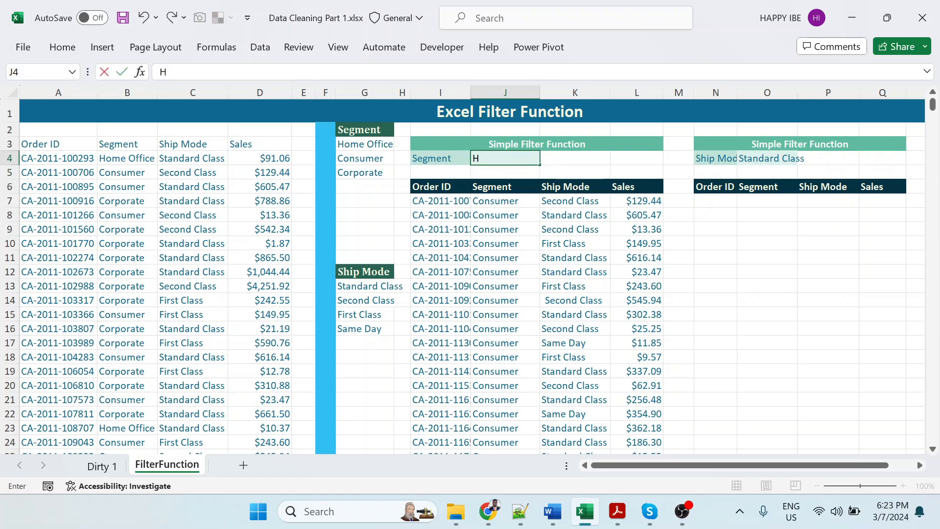
{"action": "type", "text": "ouse off"}
{"action": "type", "text": "e"}
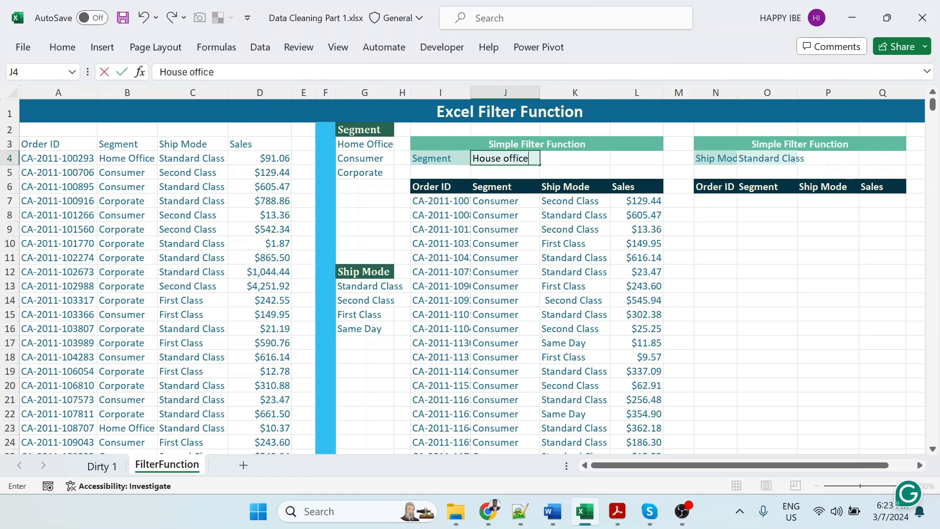
{"action": "key", "text": "Return"}
Add "No Data" as the if_empty argument of the formula in I7, giving =FILTER(A4:D825,B4:B825=J4,"No Data")
{"action": "left_click", "coordinate": [455, 207]}
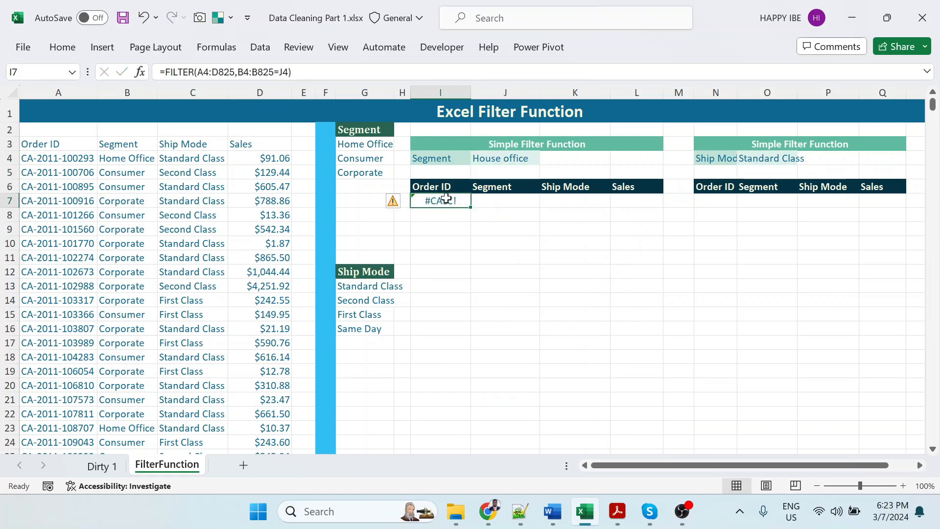
{"action": "key", "text": "F2"}
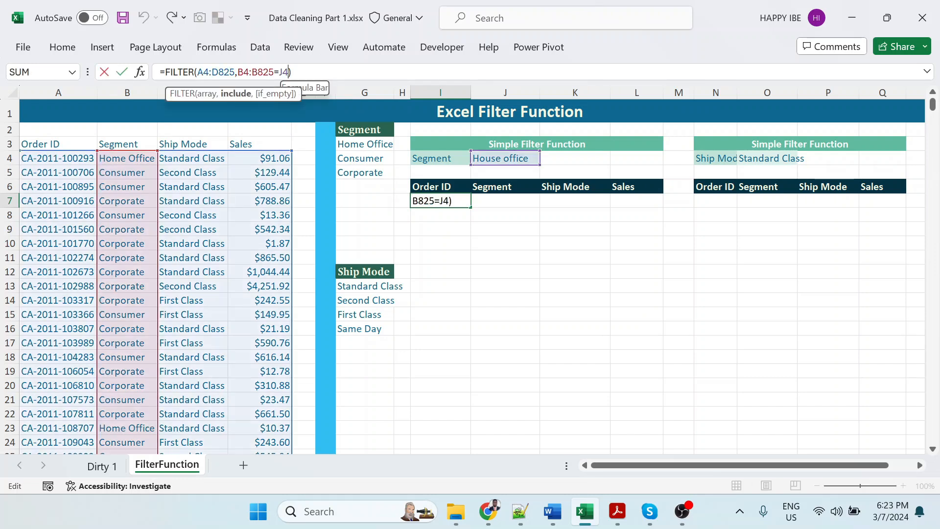
{"action": "type", "text": ","}
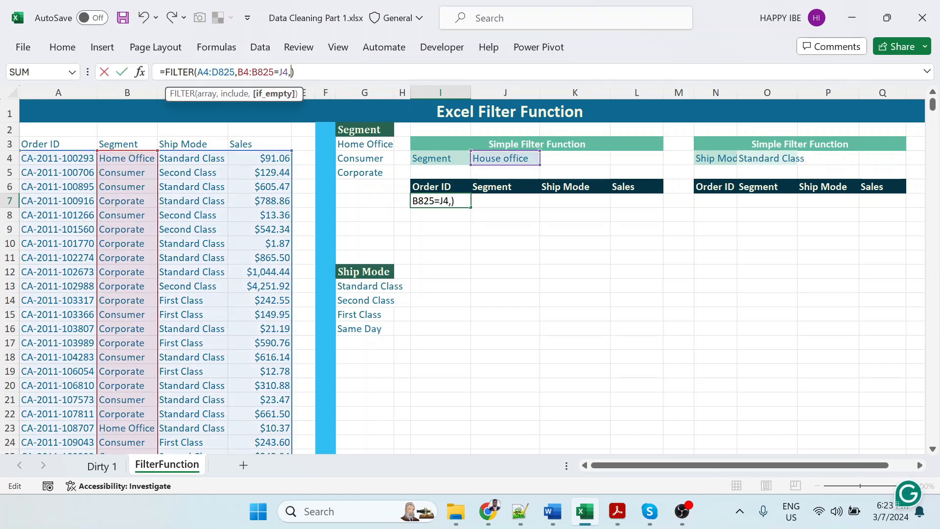
{"action": "type", "text": "\"No Data"}
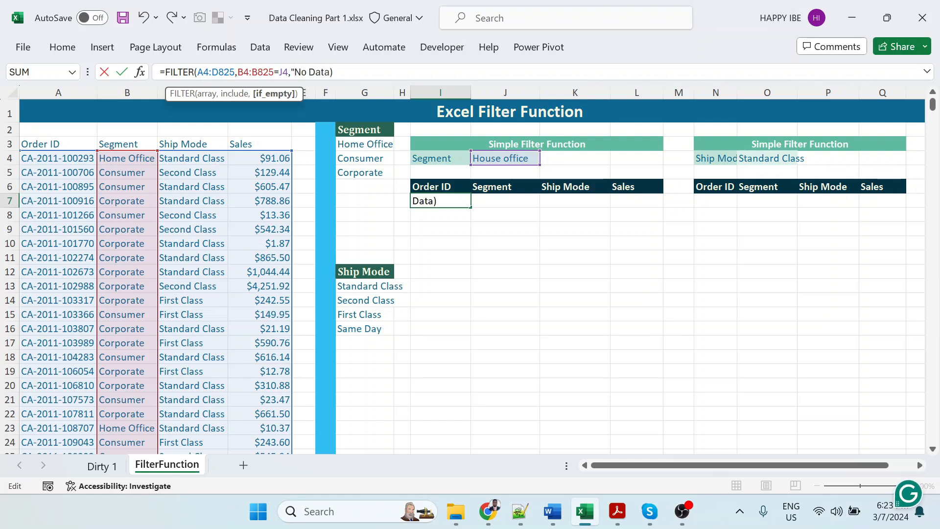
{"action": "type", "text": "\""}
{"action": "key", "text": "Right"}
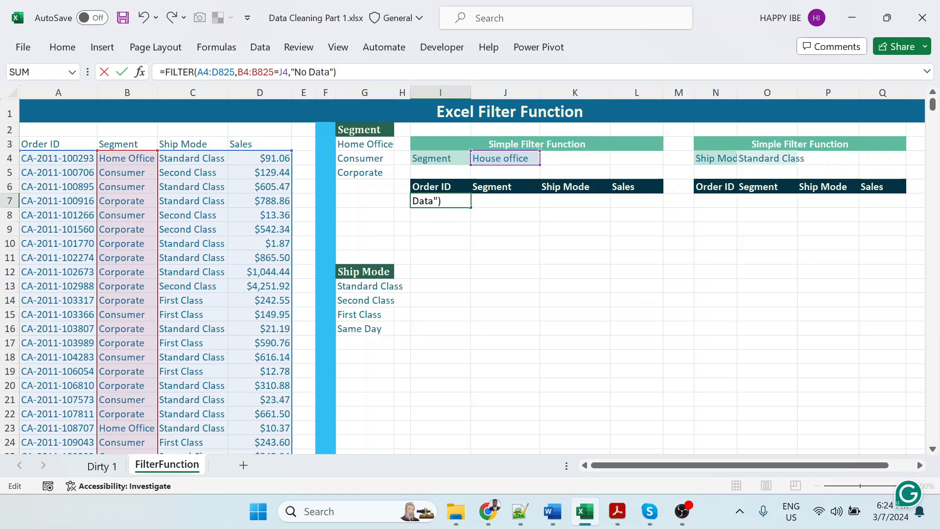
{"action": "key", "text": "Return"}
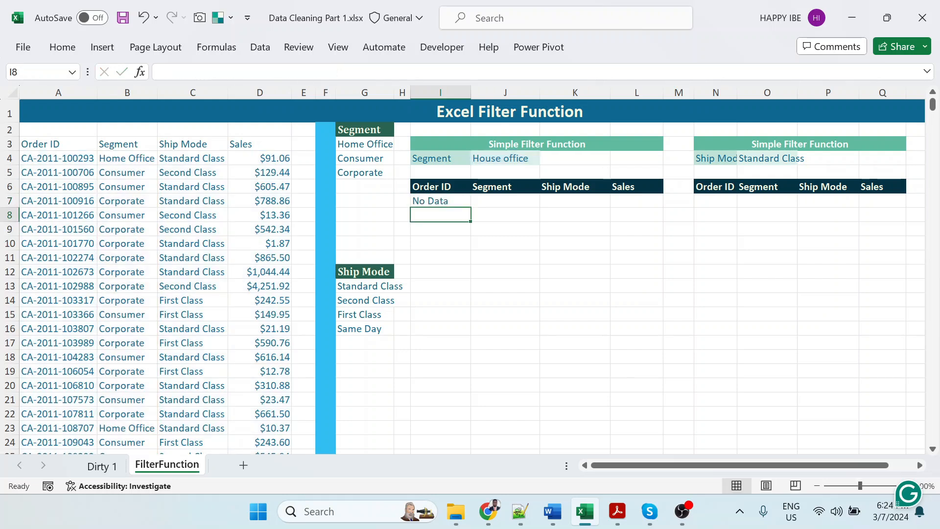
Clear the Segment criterion from cell J4
{"action": "left_click", "coordinate": [523, 157]}
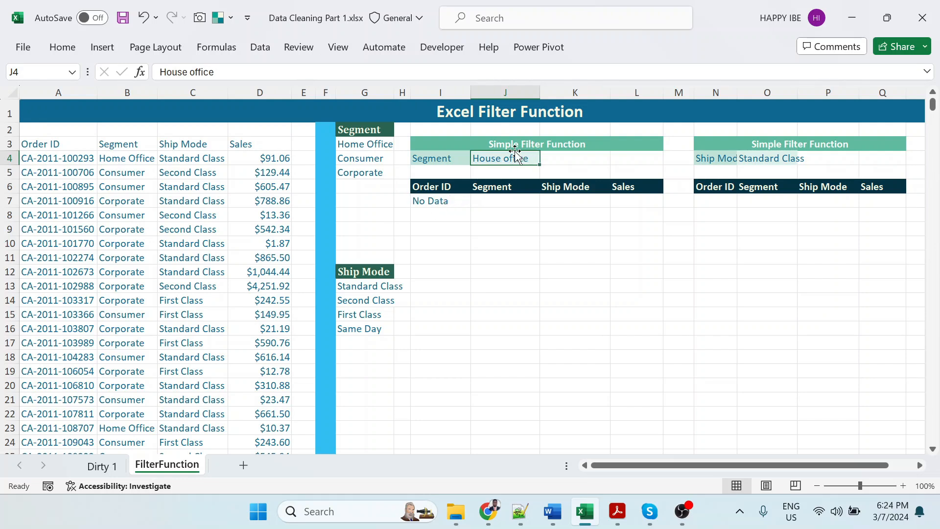
{"action": "left_click", "coordinate": [448, 203]}
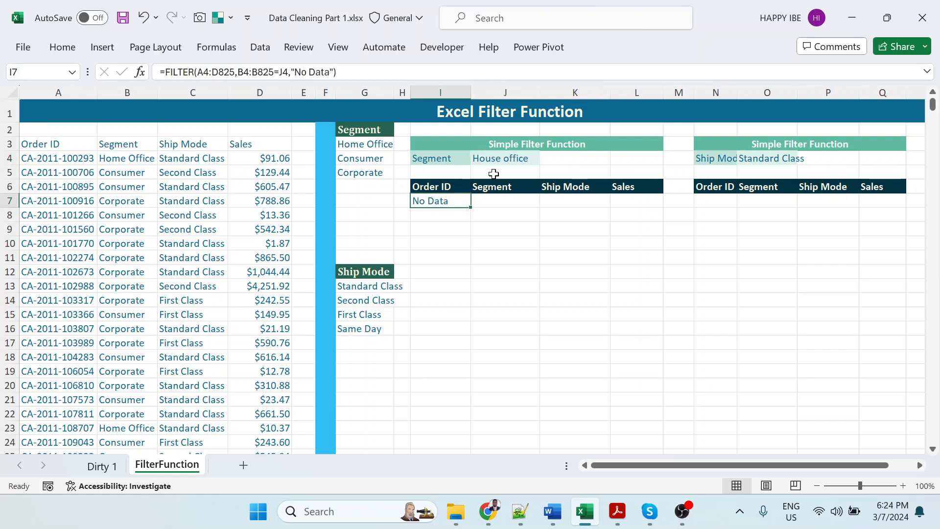
{"action": "left_click", "coordinate": [512, 163]}
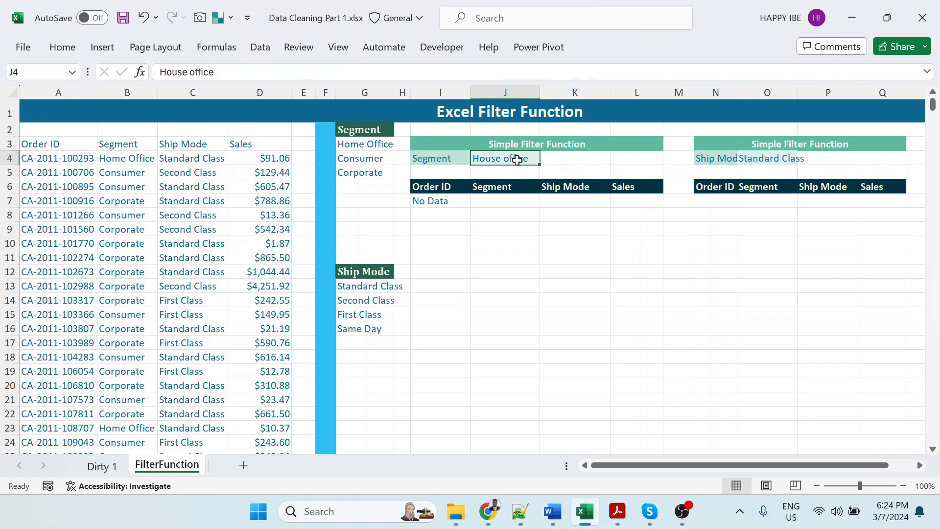
{"action": "key", "text": "Delete"}
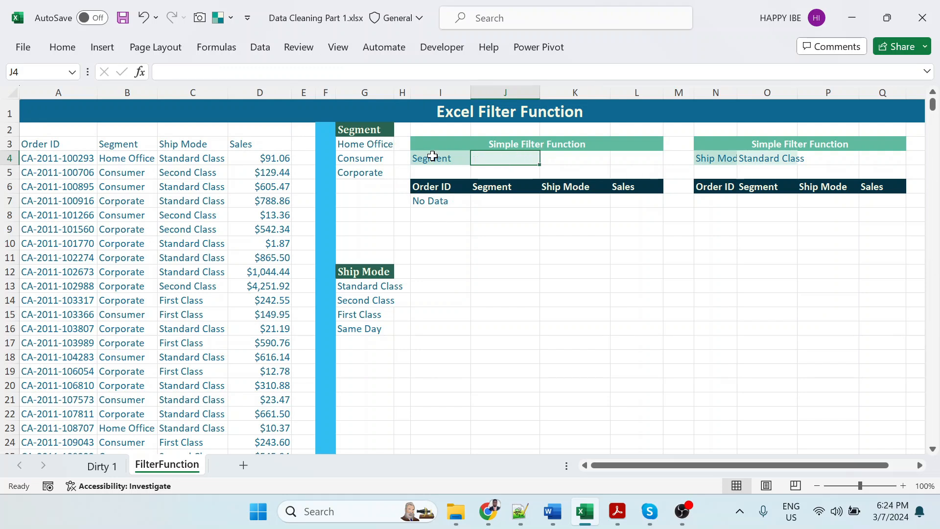
Apply list data validation to cell J4 with the segment spill range =$G$3# as its source
{"action": "left_click", "coordinate": [365, 145]}
{"action": "left_click", "coordinate": [506, 159]}
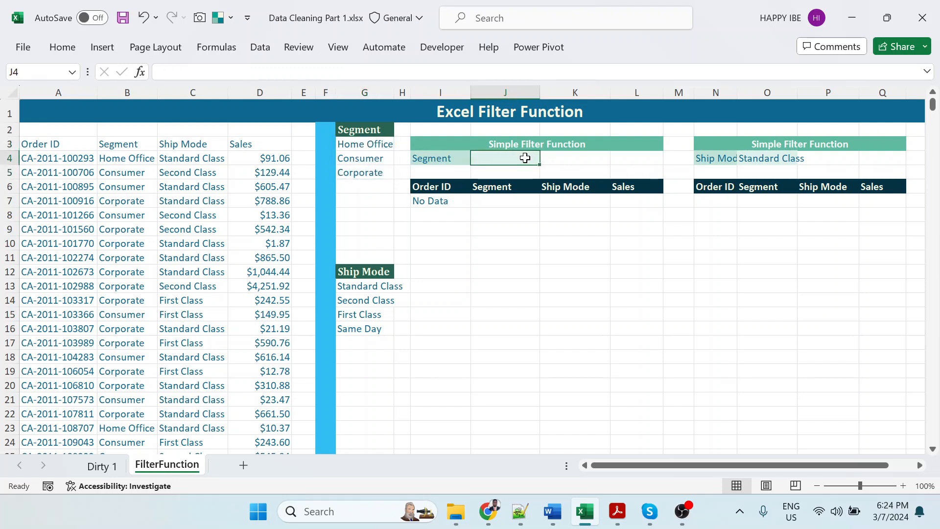
{"action": "left_click", "coordinate": [264, 49]}
{"action": "left_click", "coordinate": [632, 107]}
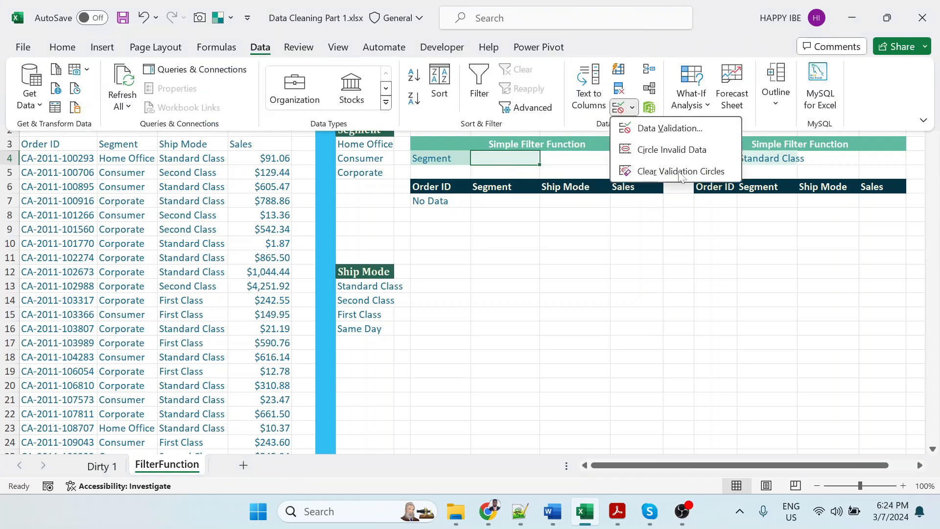
{"action": "left_click", "coordinate": [694, 129]}
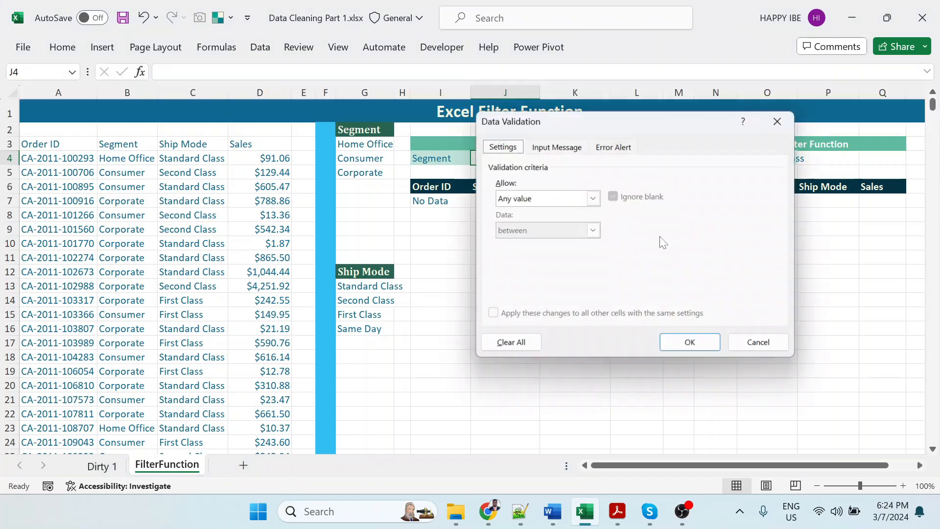
{"action": "left_click", "coordinate": [593, 198]}
{"action": "left_click", "coordinate": [522, 241]}
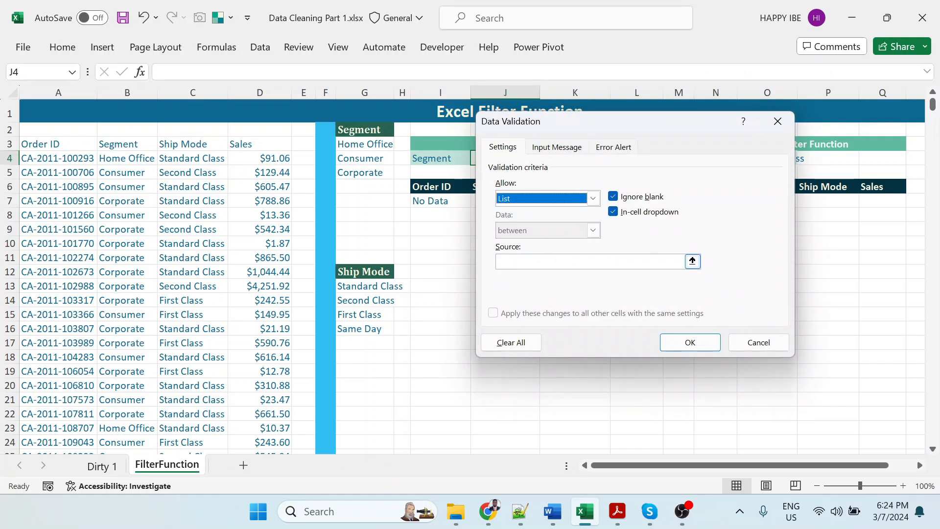
{"action": "left_click", "coordinate": [678, 261]}
{"action": "left_click", "coordinate": [369, 146]}
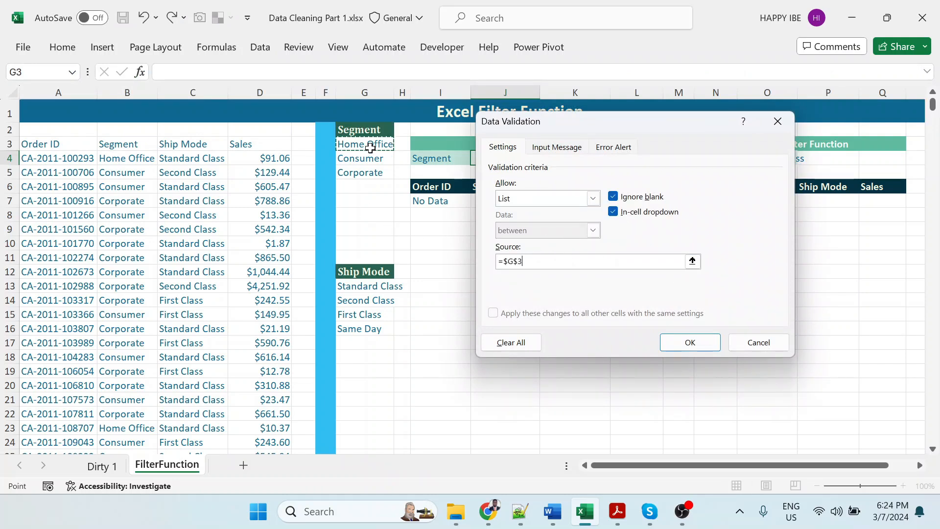
{"action": "type", "text": "#"}
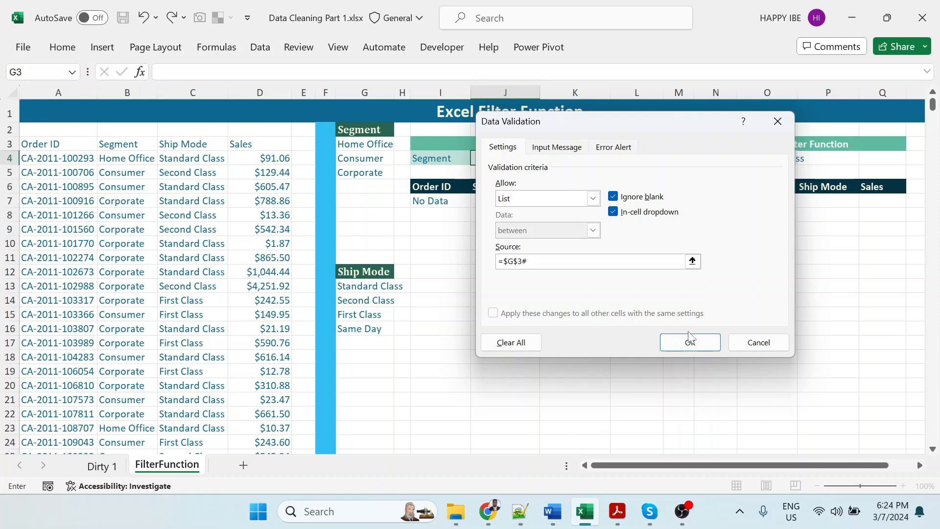
{"action": "left_click", "coordinate": [691, 342]}
Test the segment list in cell J4 by choosing Consumer, Home Office and Corporate in turn
{"action": "left_click", "coordinate": [547, 158]}
{"action": "left_click", "coordinate": [493, 184]}
{"action": "left_click", "coordinate": [547, 158]}
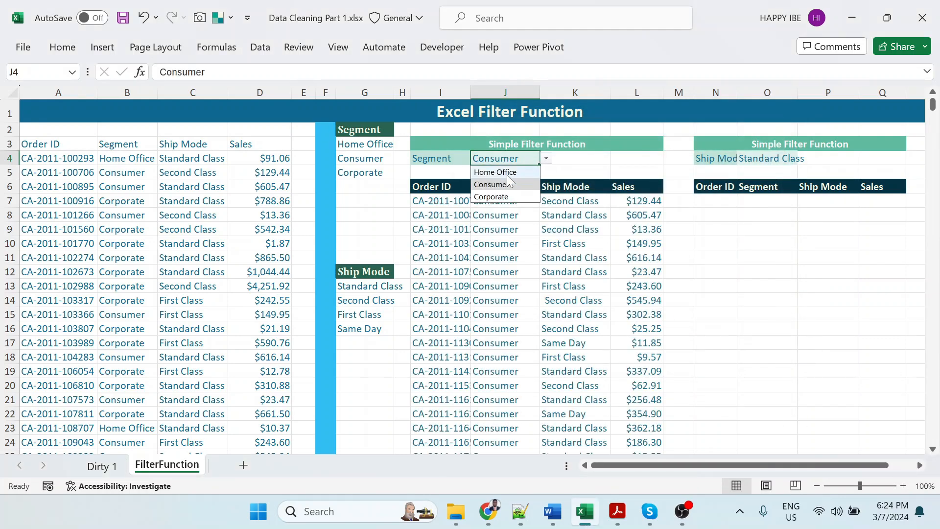
{"action": "left_click", "coordinate": [494, 172]}
{"action": "left_click", "coordinate": [547, 159]}
{"action": "left_click", "coordinate": [480, 197]}
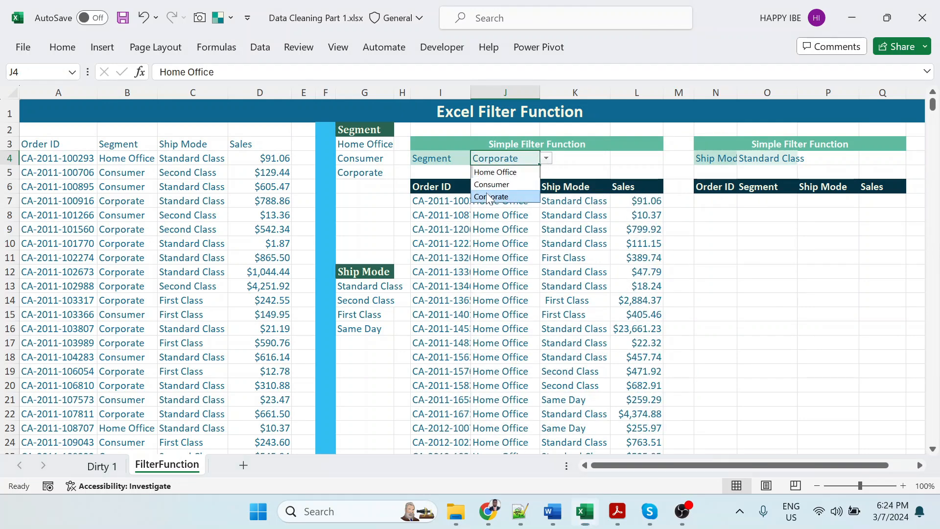
Filter the Segment table to Consumer records by choosing Consumer from the list in cell J4
{"action": "left_click", "coordinate": [546, 159]}
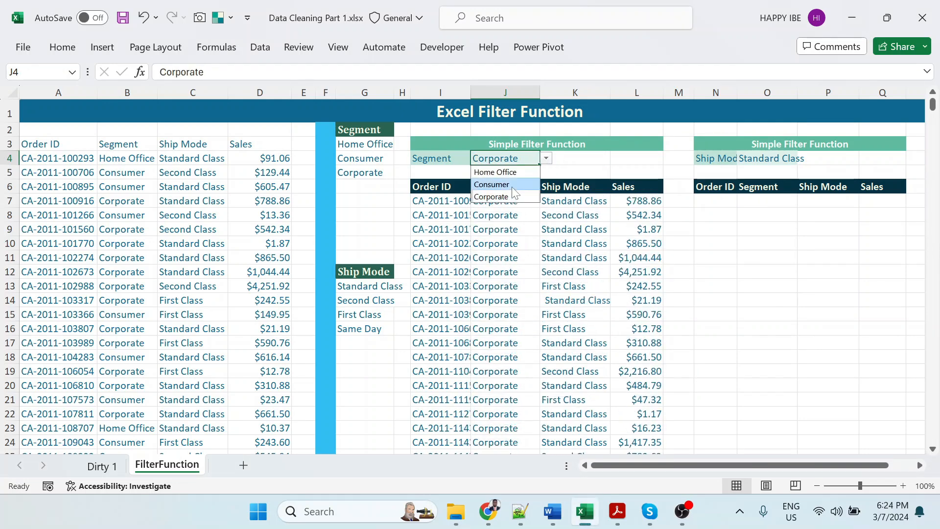
{"action": "left_click", "coordinate": [492, 184]}
{"action": "left_click", "coordinate": [381, 228]}
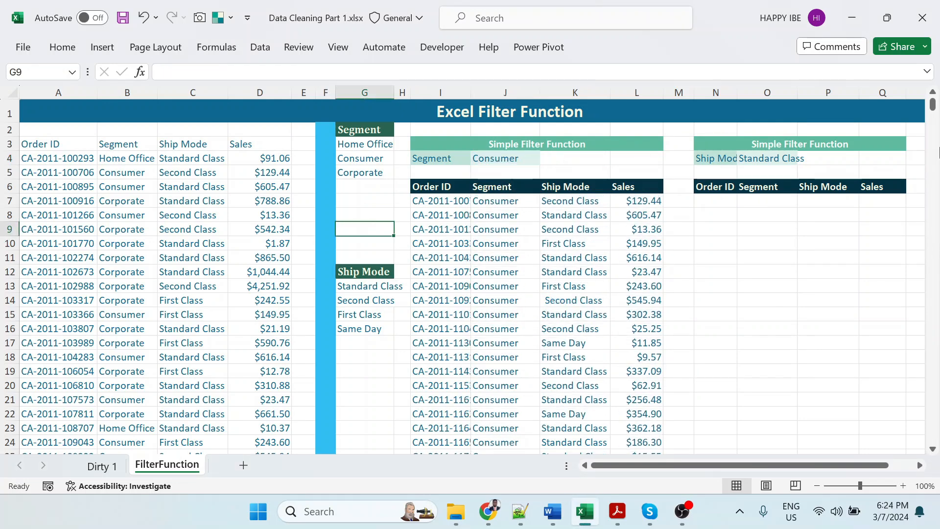
Apply list data validation to cell O4 with source =$G$13# and choose First Class from the list
{"action": "left_click", "coordinate": [776, 158]}
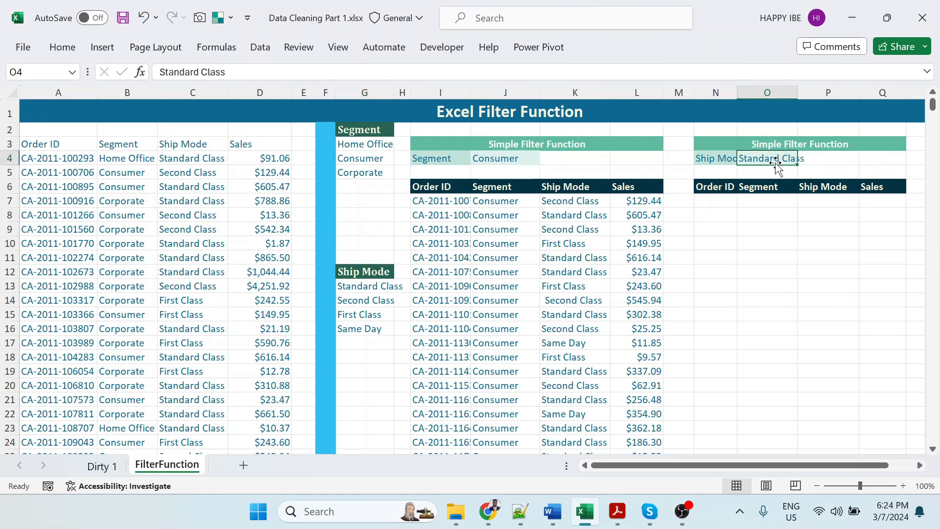
{"action": "left_click", "coordinate": [215, 48]}
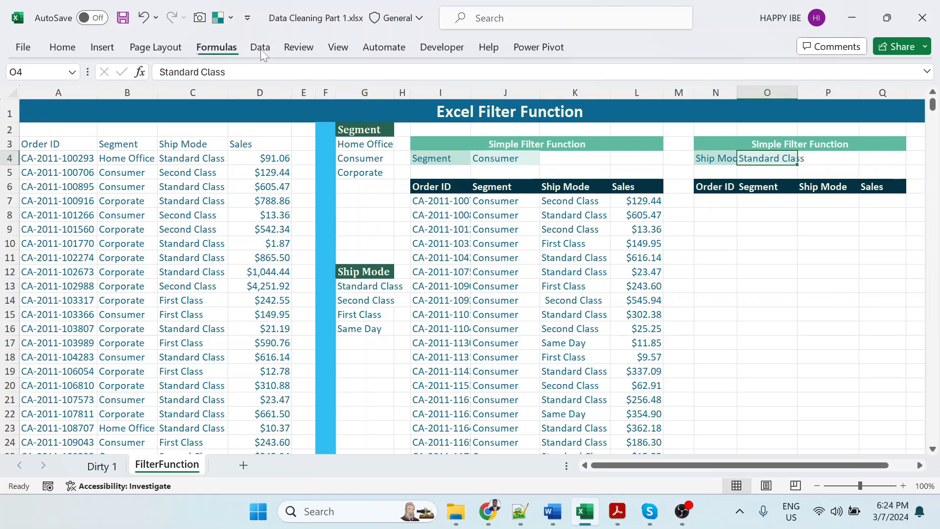
{"action": "left_click", "coordinate": [262, 49]}
{"action": "left_click", "coordinate": [631, 108]}
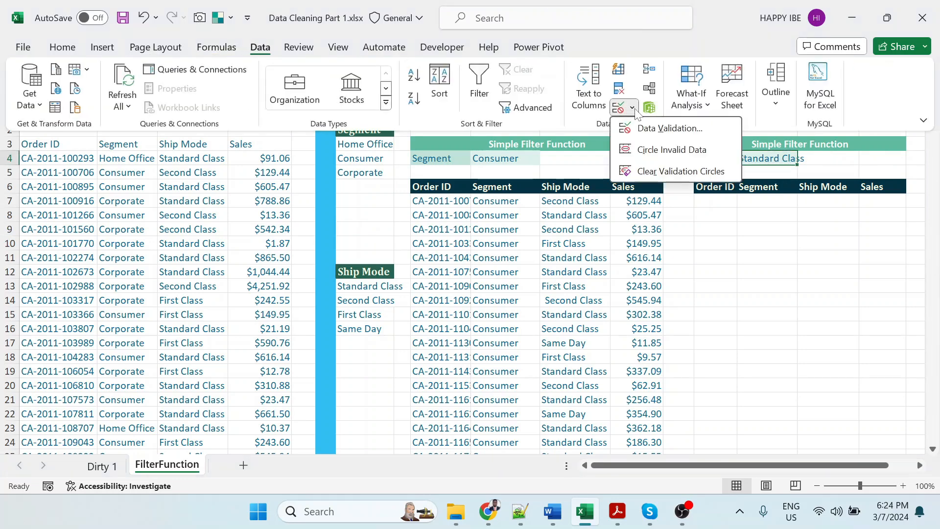
{"action": "left_click", "coordinate": [669, 129]}
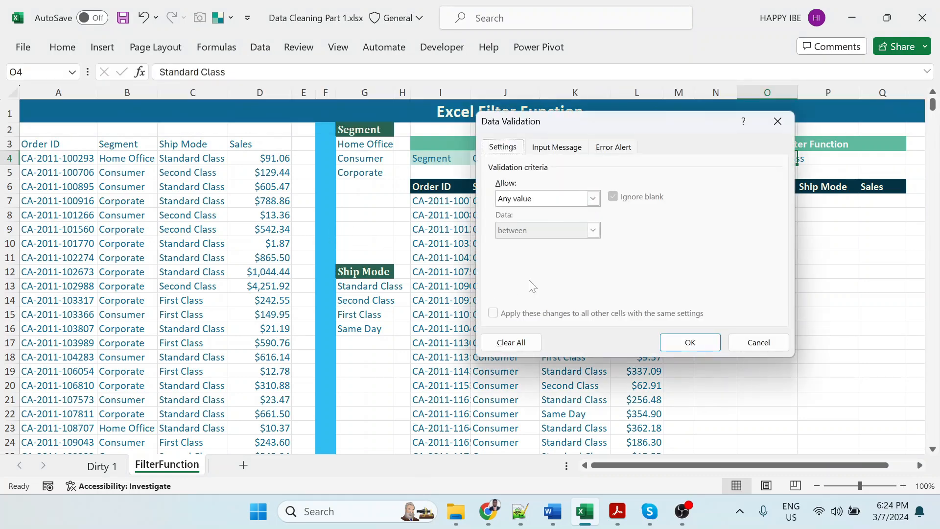
{"action": "left_click", "coordinate": [593, 198]}
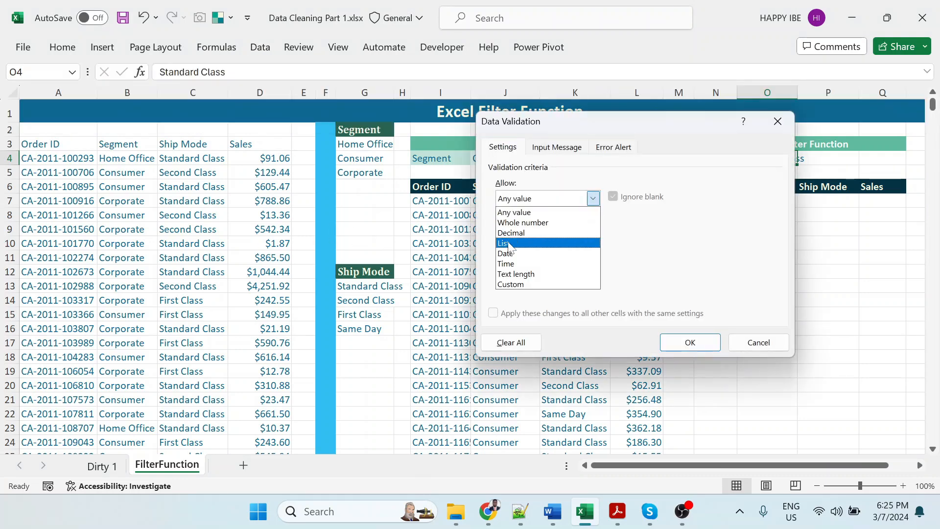
{"action": "left_click", "coordinate": [552, 238]}
{"action": "left_click", "coordinate": [553, 262]}
{"action": "left_click", "coordinate": [394, 286]}
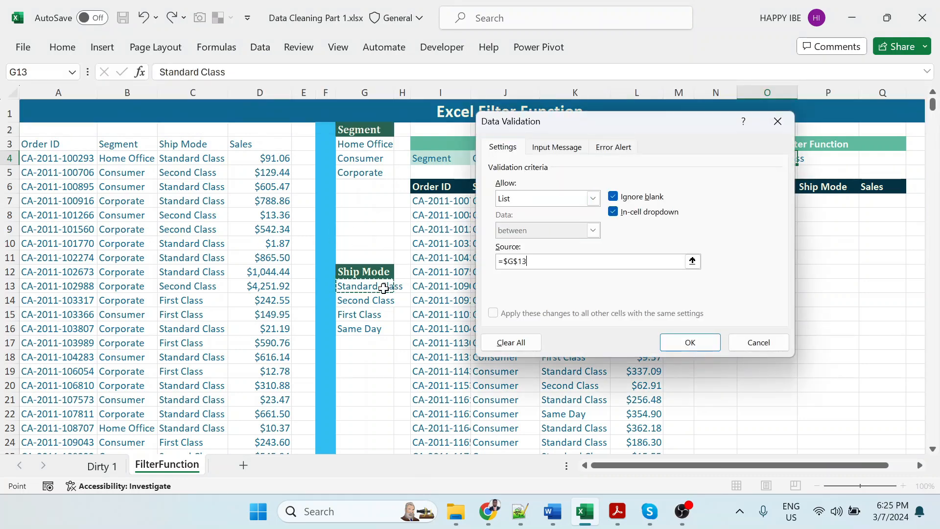
{"action": "type", "text": "#"}
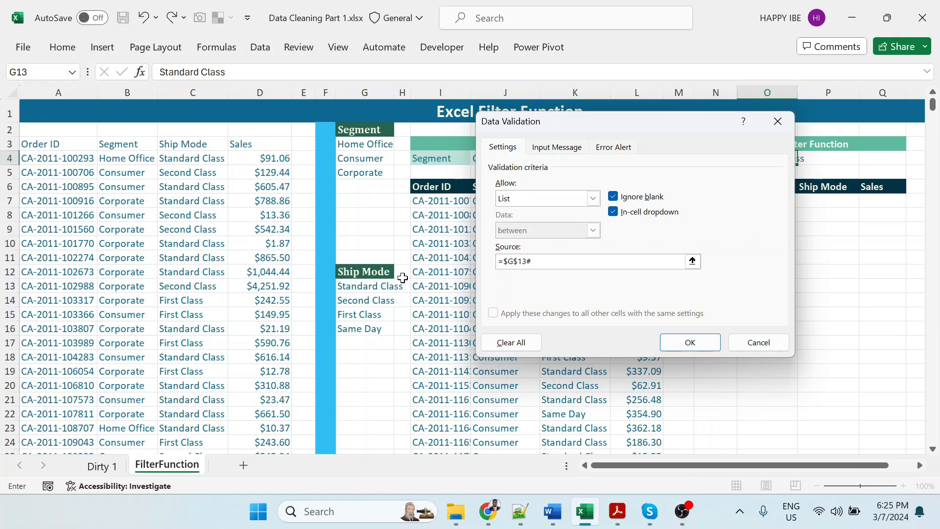
{"action": "left_click", "coordinate": [695, 344]}
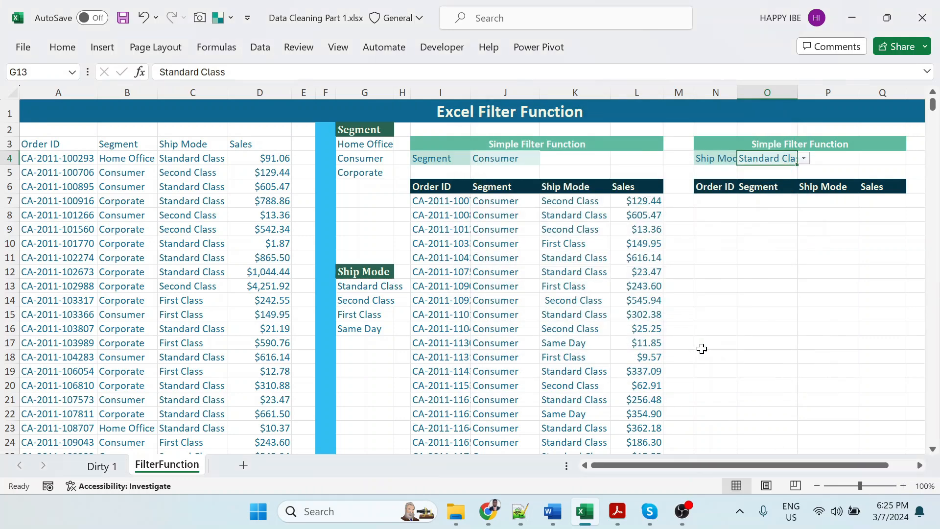
{"action": "left_click", "coordinate": [804, 158]}
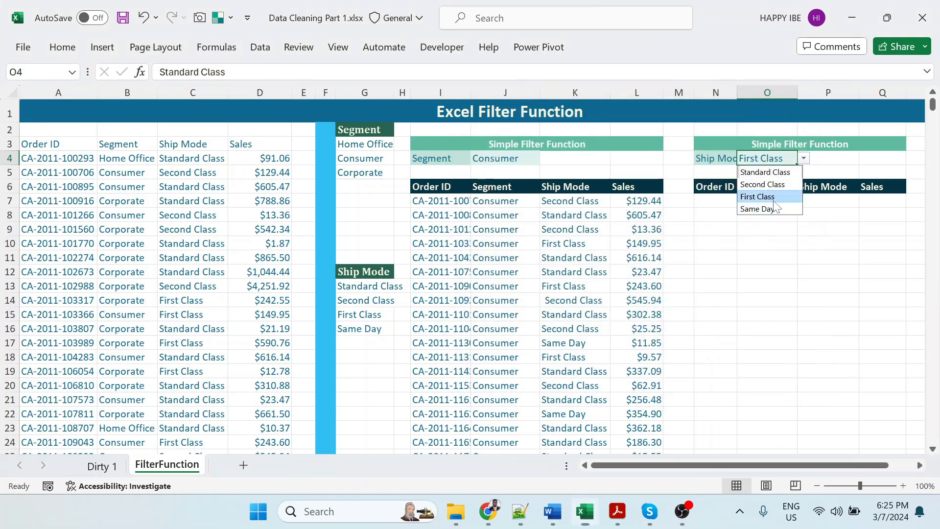
{"action": "left_click", "coordinate": [773, 197]}
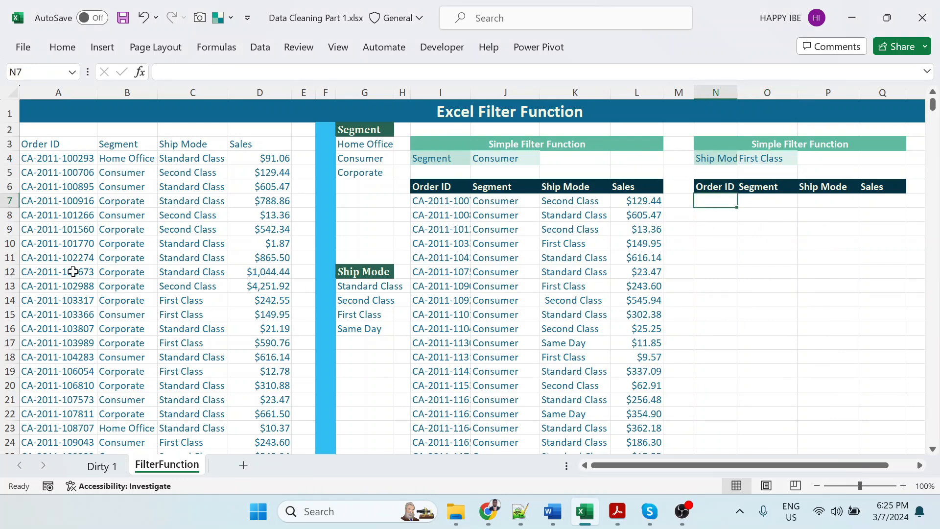
Examine the source order records and the FILTER formula in cell I7, including its B4:B825 criteria range
{"action": "left_click", "coordinate": [51, 227]}
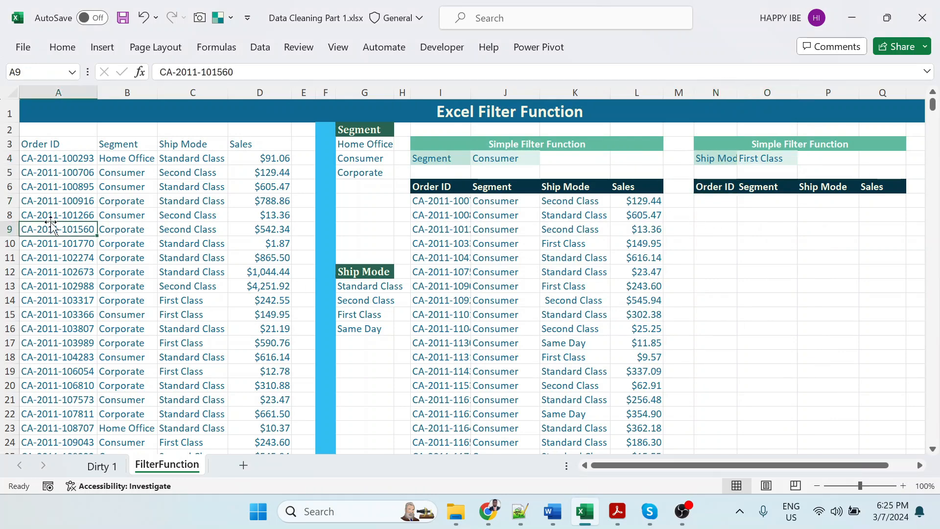
{"action": "left_click", "coordinate": [65, 149]}
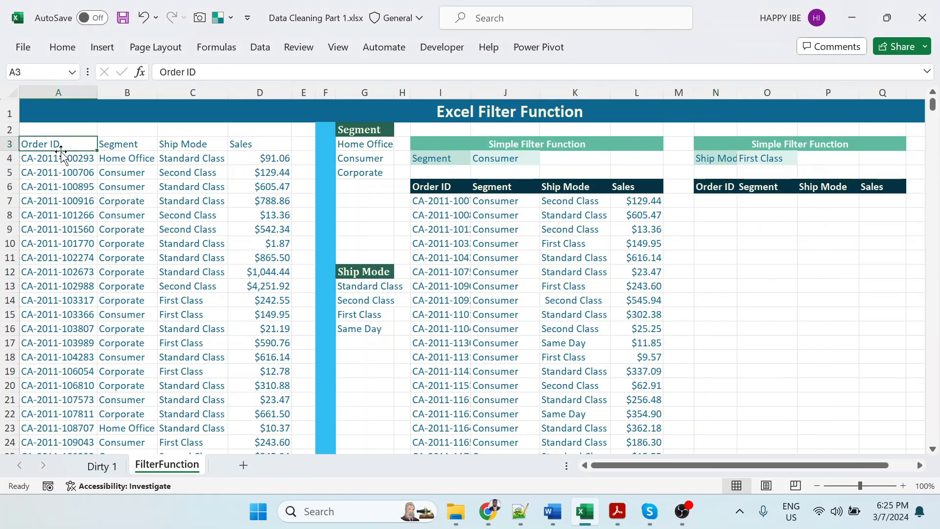
{"action": "left_click_drag", "start_coordinate": [65, 146], "coordinate": [296, 369]}
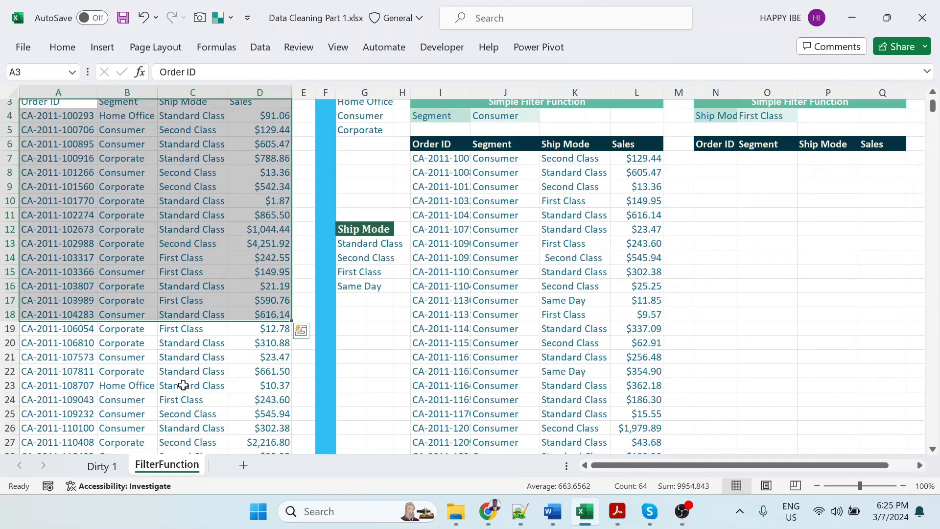
{"action": "scroll", "coordinate": [186, 387], "scroll_direction": "down", "scroll_amount": 4}
{"action": "scroll", "coordinate": [185, 387], "scroll_direction": "down", "scroll_amount": 15}
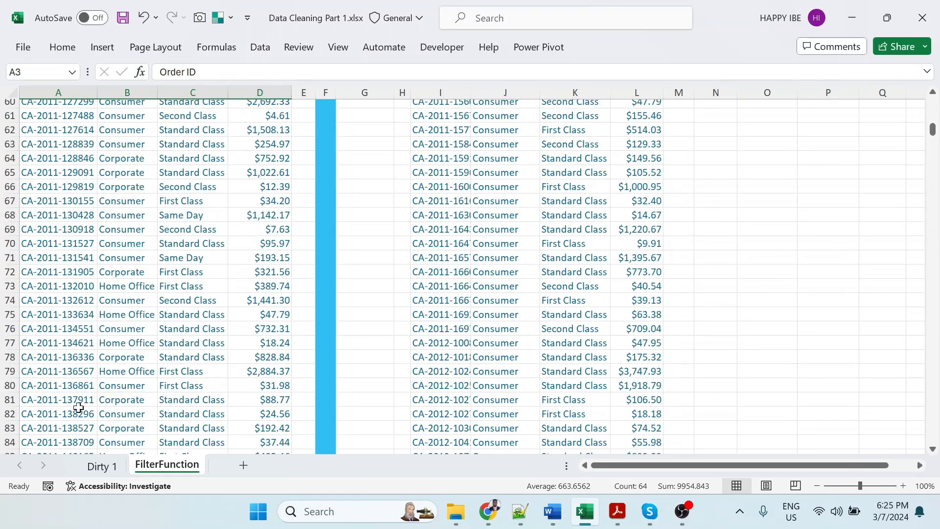
{"action": "scroll", "coordinate": [78, 411], "scroll_direction": "up", "scroll_amount": 20}
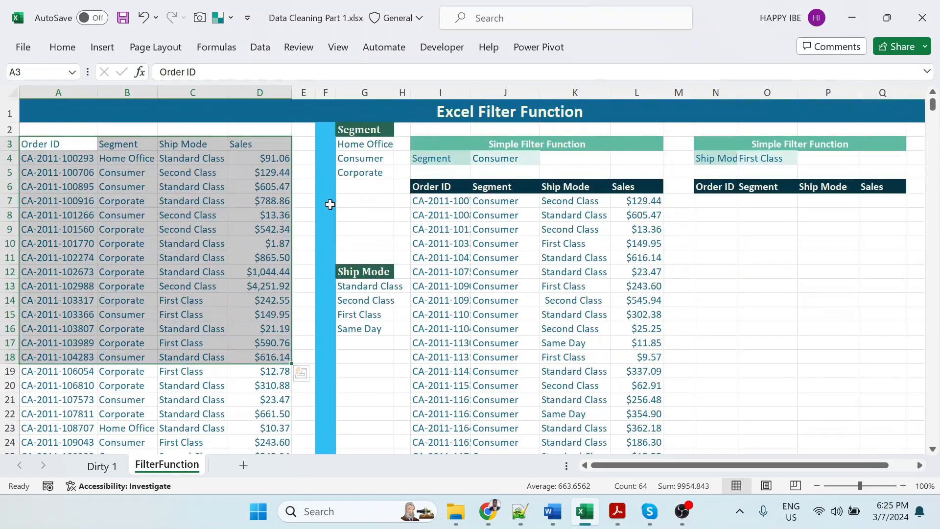
{"action": "left_click", "coordinate": [431, 200]}
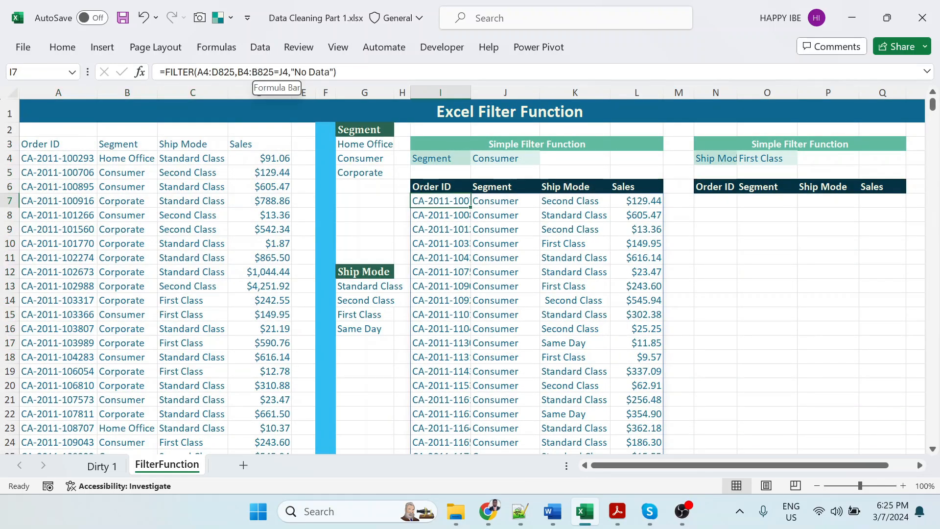
{"action": "left_click", "coordinate": [264, 72]}
{"action": "left_click_drag", "start_coordinate": [237, 72], "coordinate": [274, 72]}
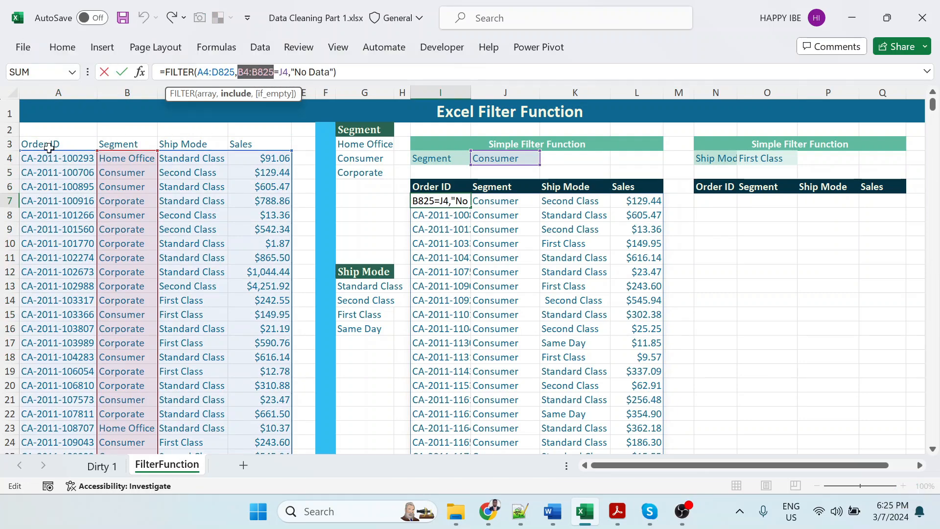
{"action": "key", "text": "Return"}
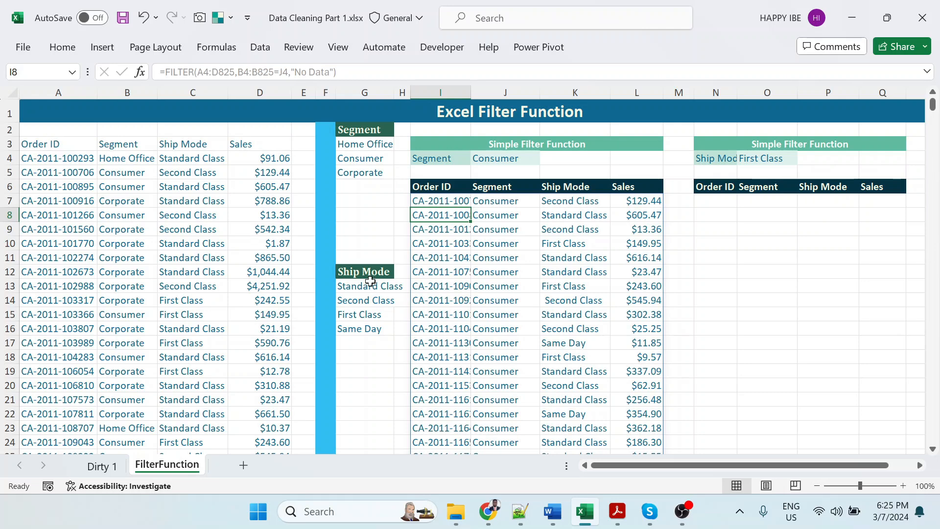
Convert the order records with their header row in A3 into an Excel table
{"action": "left_click", "coordinate": [46, 147]}
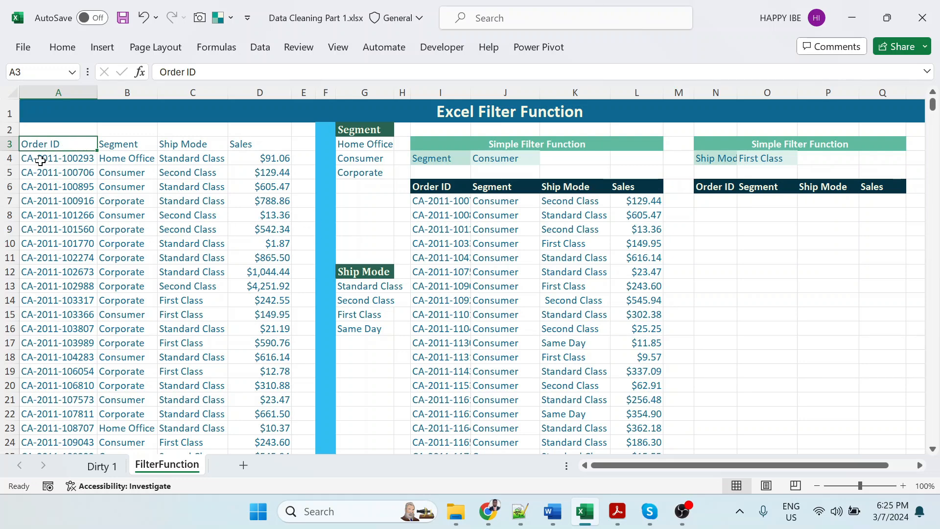
{"action": "left_click", "coordinate": [92, 243]}
{"action": "left_click", "coordinate": [43, 145]}
{"action": "key", "text": "ctrl+t"}
{"action": "key", "text": "Return"}
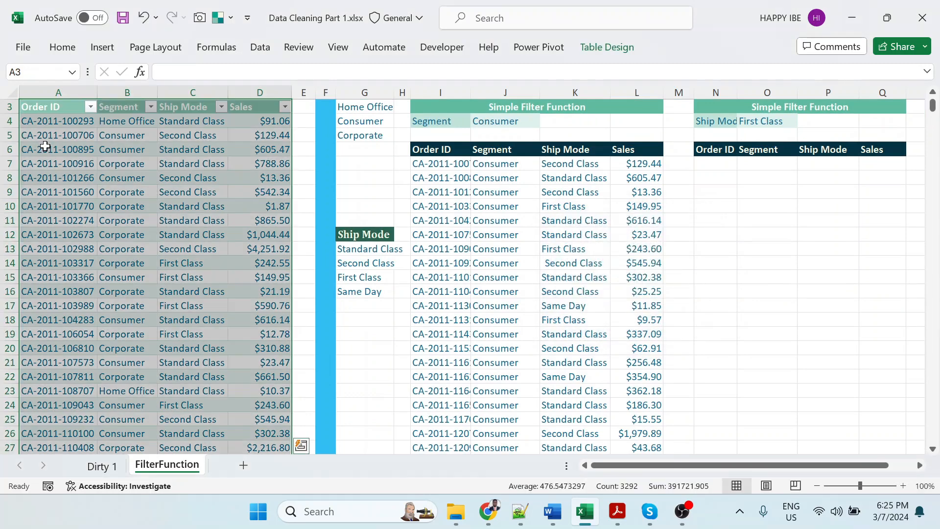
Name the new order records table Data
{"action": "left_click", "coordinate": [595, 49]}
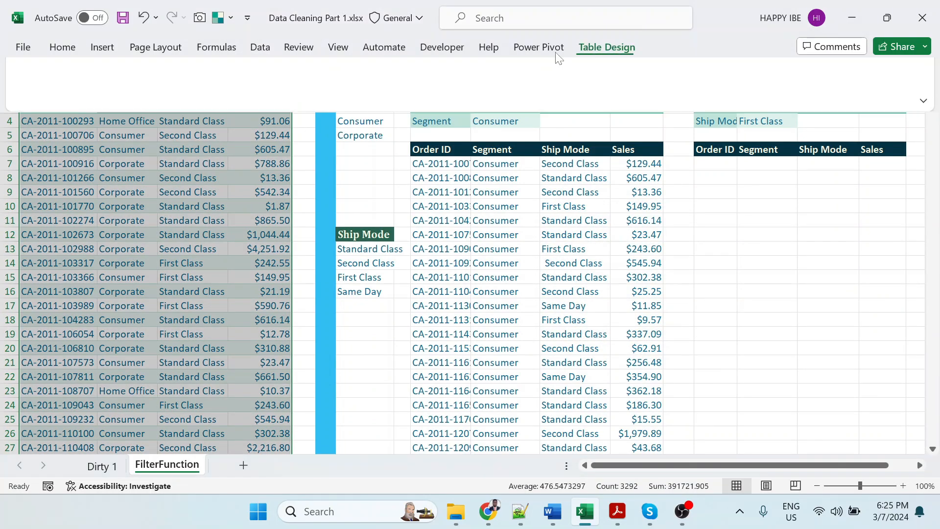
{"action": "left_click", "coordinate": [49, 88]}
{"action": "type", "text": "Data"}
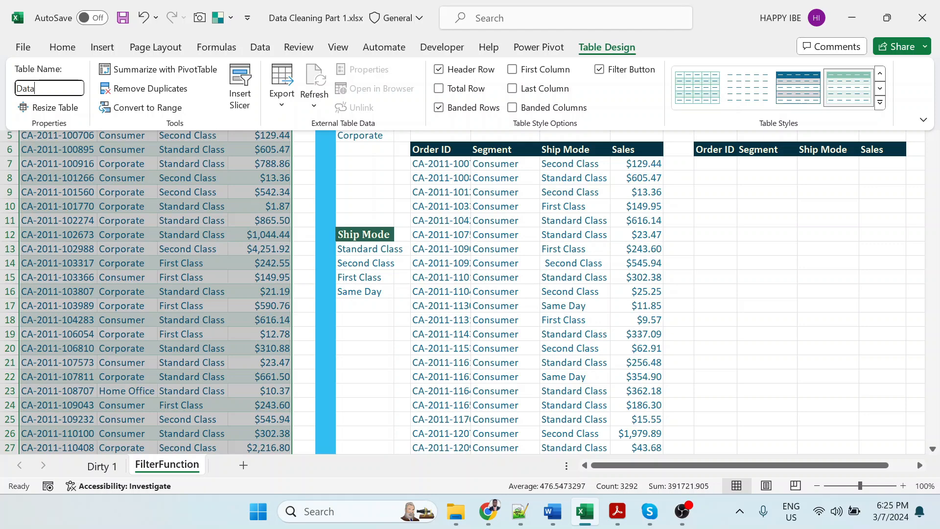
{"action": "left_click", "coordinate": [712, 167]}
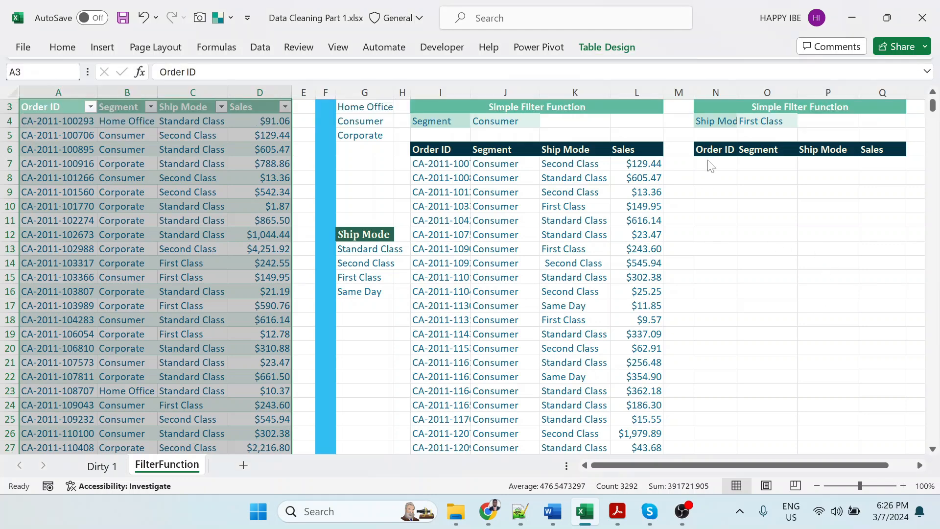
Begin a FILTER formula in cell N7 with the Data table as its array argument
{"action": "scroll", "coordinate": [711, 167], "scroll_direction": "up", "scroll_amount": 1}
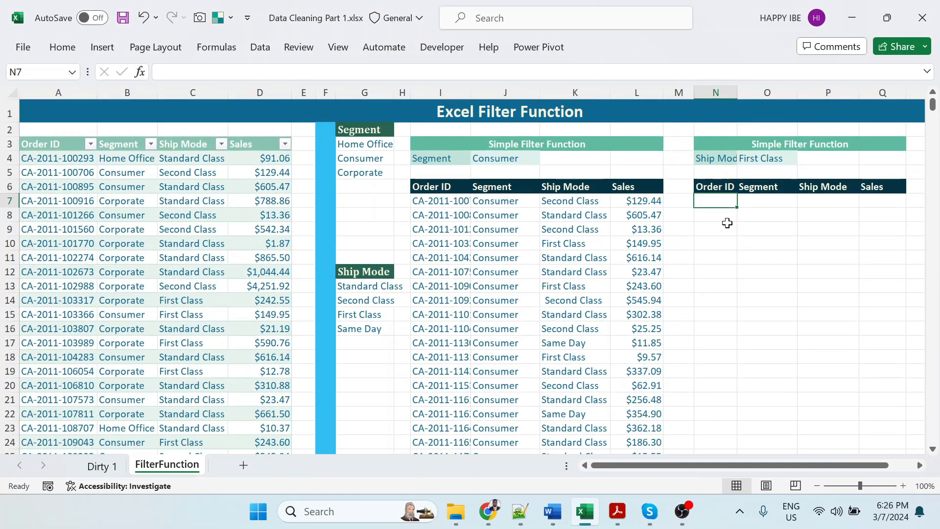
{"action": "type", "text": "=fi"}
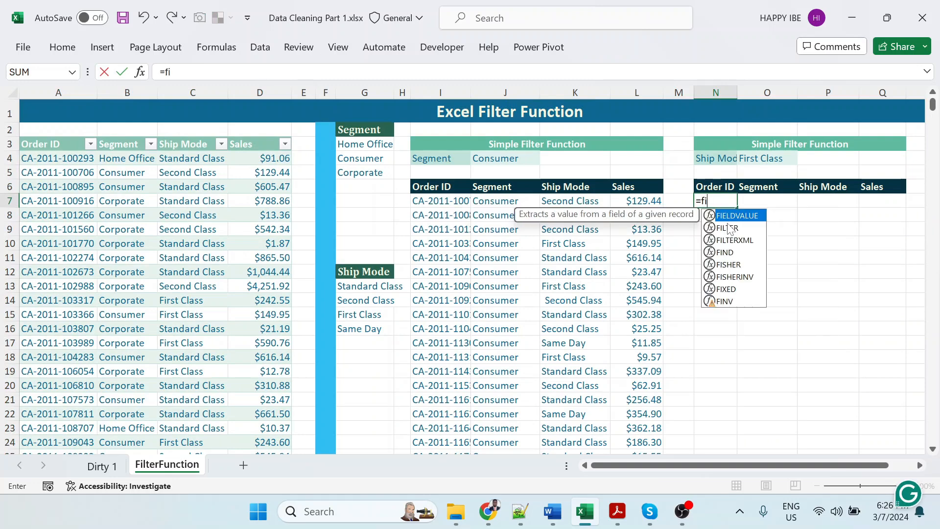
{"action": "type", "text": "lter"}
{"action": "key", "text": "Tab"}
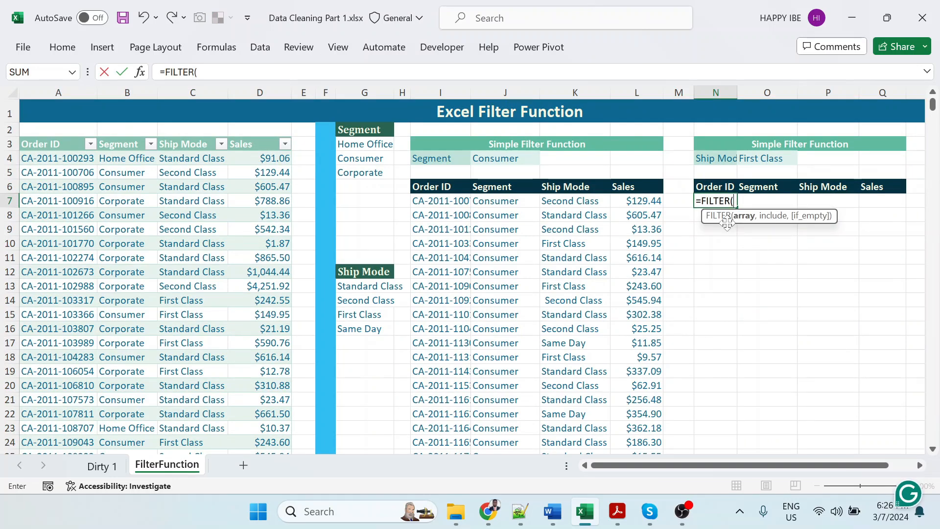
{"action": "type", "text": "Data"}
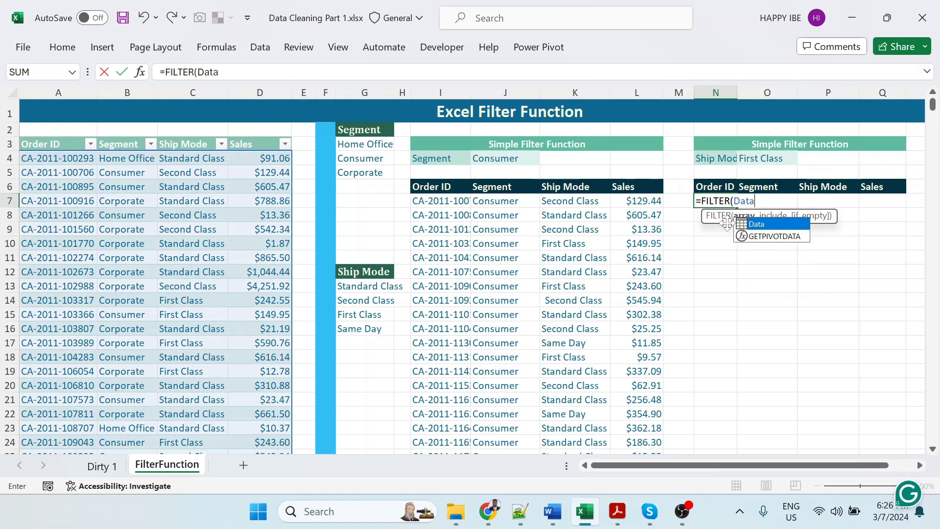
{"action": "key", "text": "Escape"}
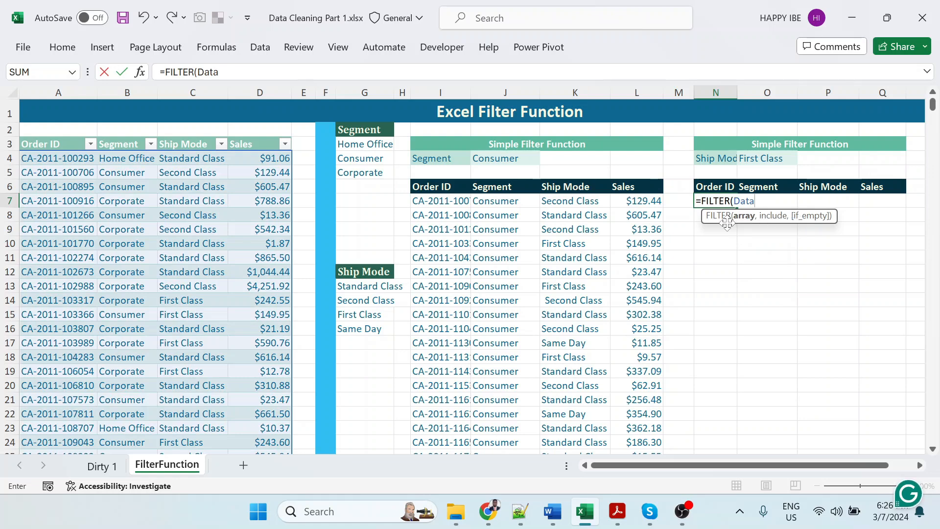
{"action": "type", "text": ","}
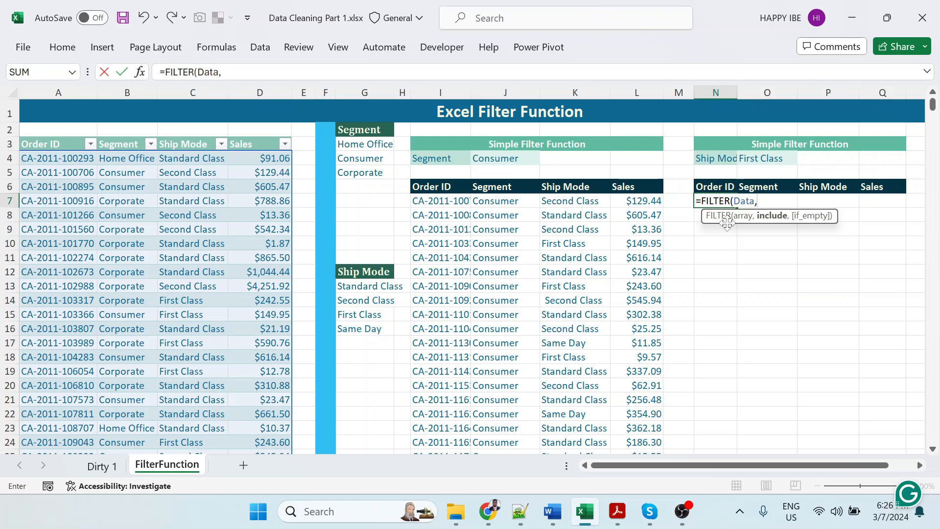
Set the include argument of the N7 FILTER formula to Data[Ship Mode]=O4
{"action": "type", "text": "Data"}
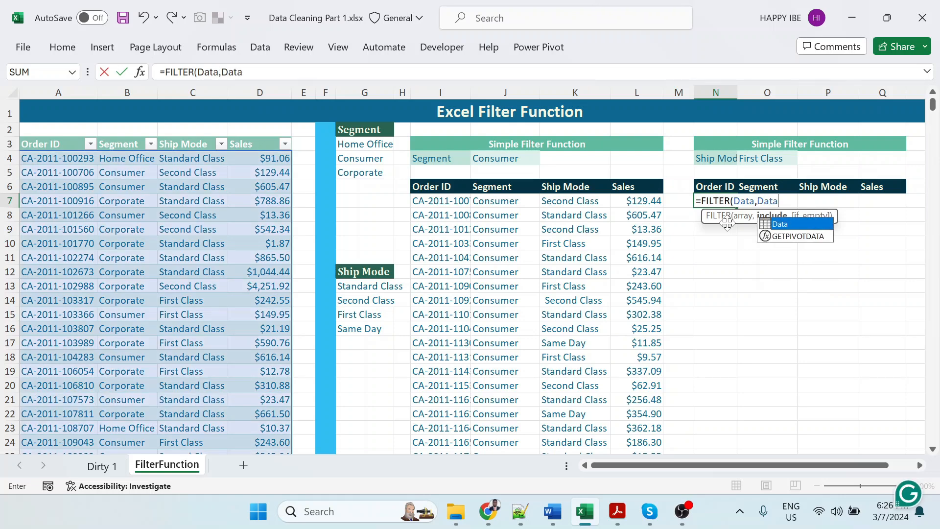
{"action": "key", "text": "Escape"}
{"action": "type", "text": "["}
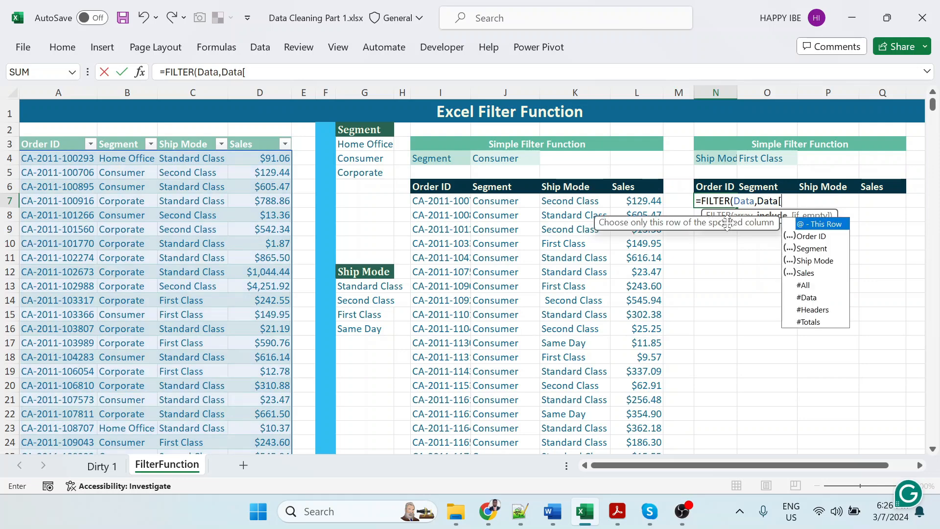
{"action": "key", "text": "Down"}
{"action": "key", "text": "Down"}
{"action": "key", "text": "Down"}
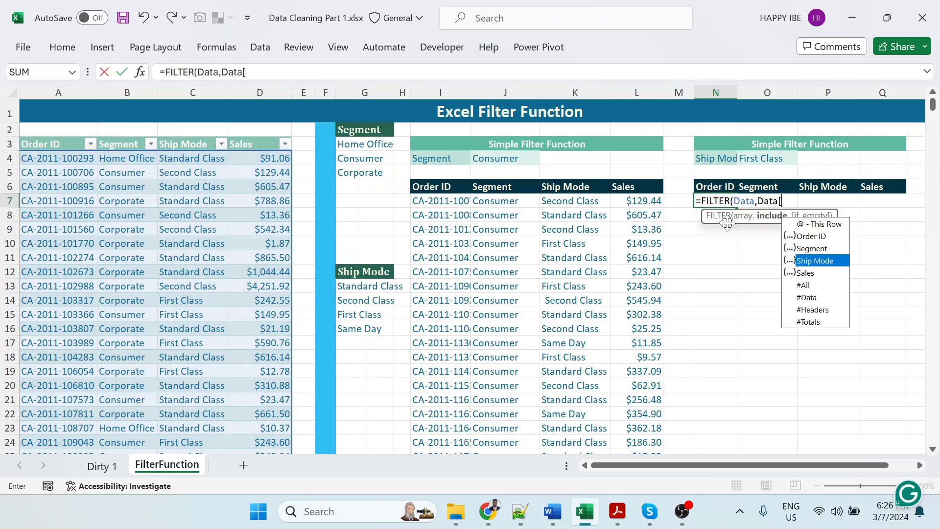
{"action": "key", "text": "Tab"}
{"action": "type", "text": "]="}
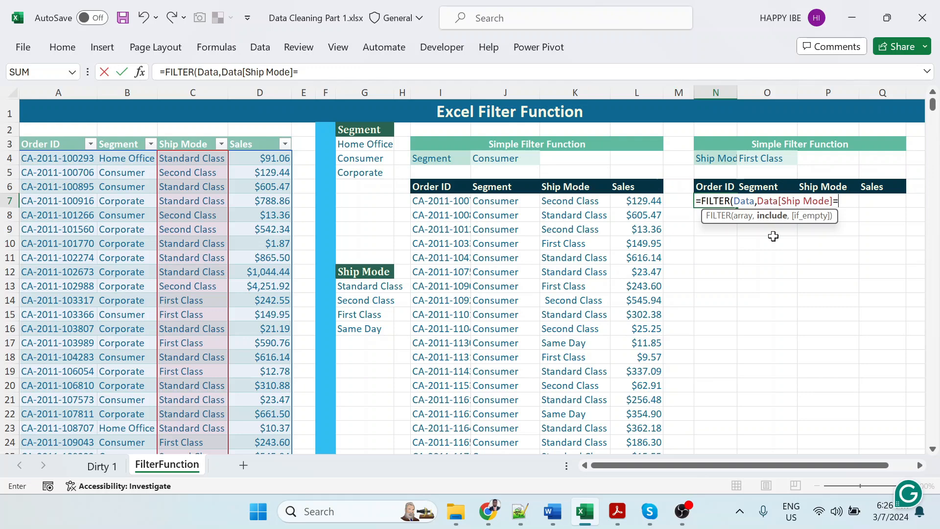
{"action": "left_click", "coordinate": [771, 157]}
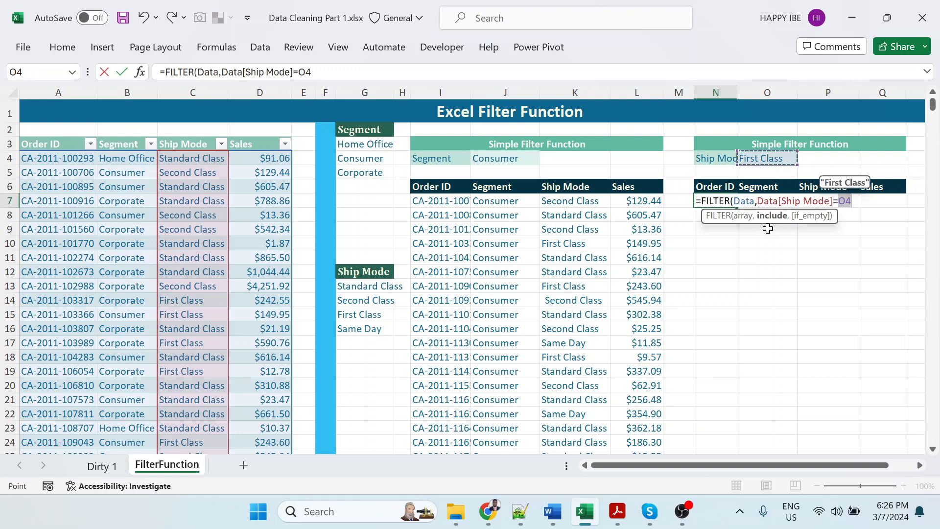
{"action": "type", "text": ","}
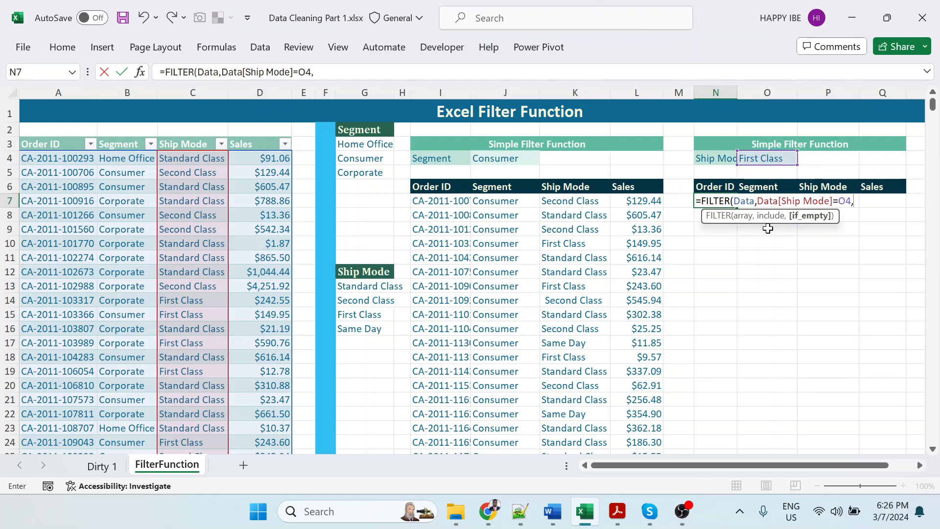
Complete the N7 FILTER formula with "No Data" as its if_empty argument
{"action": "type", "text": "\"D"}
{"action": "type", "text": "N"}
{"action": "type", "text": "o Data"}
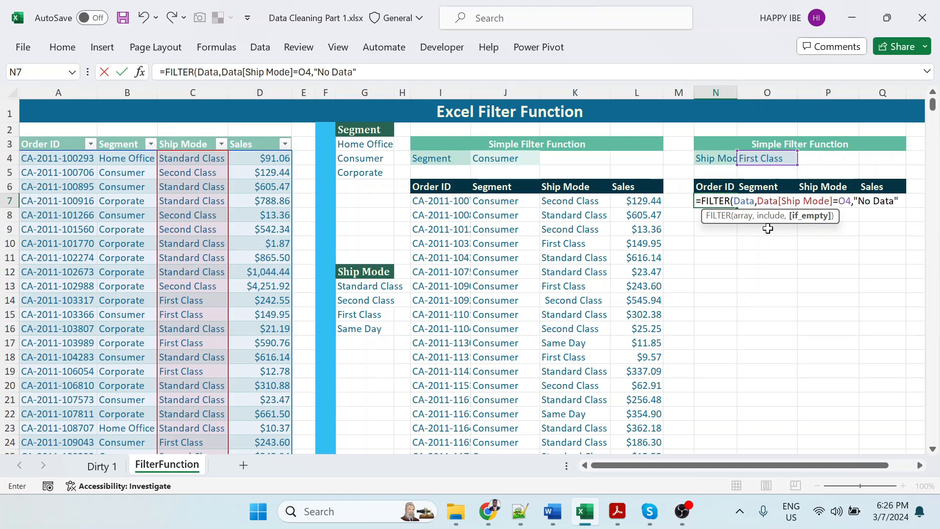
{"action": "type", "text": ")"}
{"action": "key", "text": "Return"}
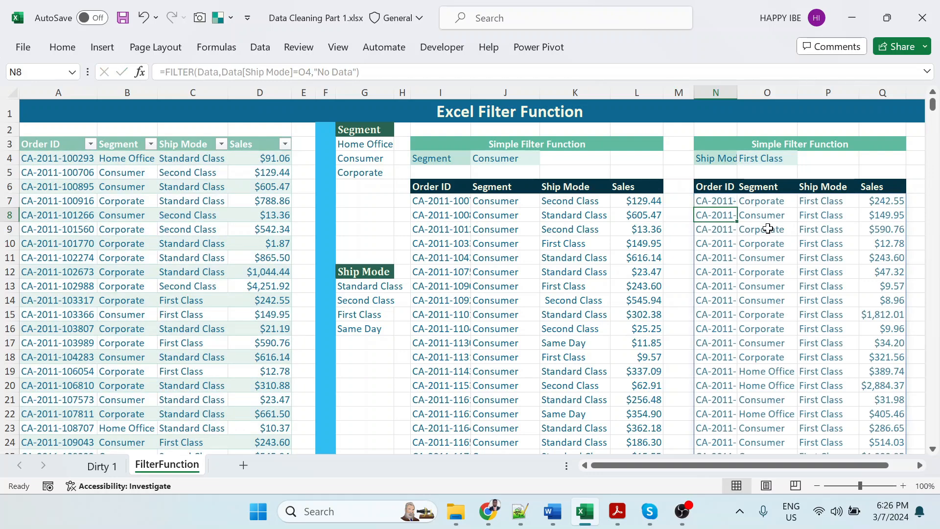
Set the ship mode criterion in O4 to Standard Class
{"action": "left_click", "coordinate": [777, 159]}
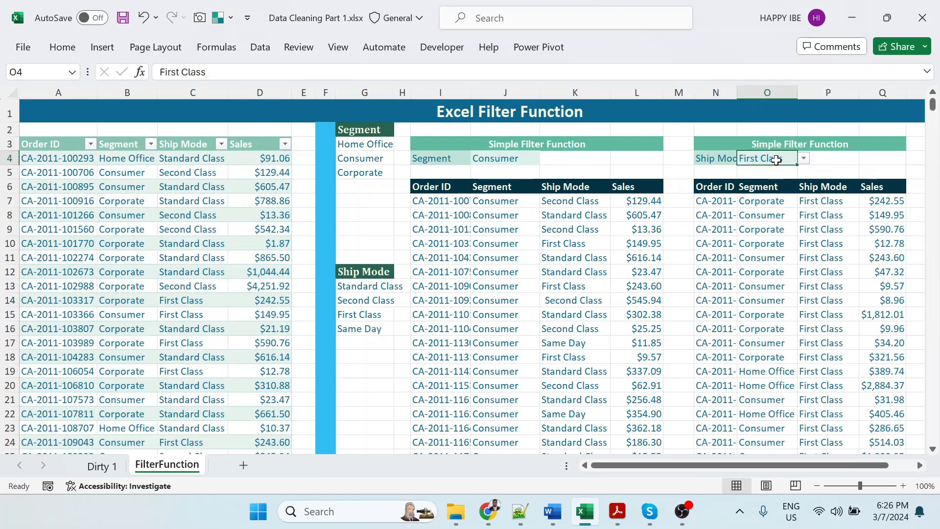
{"action": "left_click", "coordinate": [804, 158]}
{"action": "left_click", "coordinate": [761, 171]}
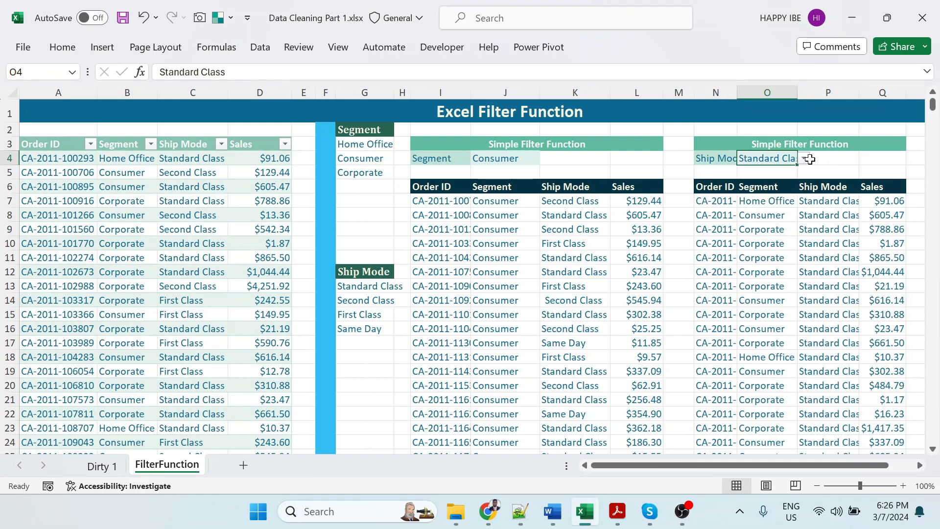
Set the ship mode criterion in O4 to Second Class
{"action": "left_click", "coordinate": [810, 159]}
{"action": "left_click", "coordinate": [792, 158]}
{"action": "left_click", "coordinate": [810, 157]}
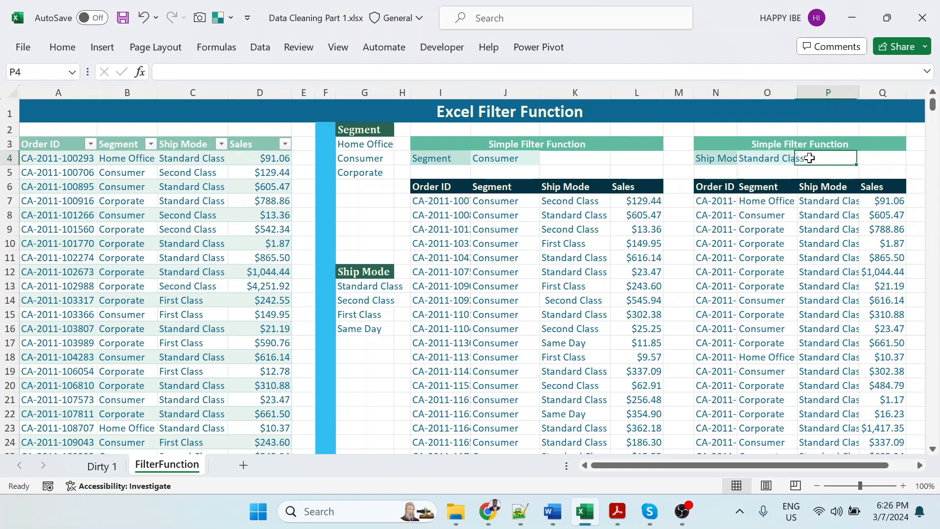
{"action": "left_click", "coordinate": [775, 158]}
{"action": "left_click", "coordinate": [804, 159]}
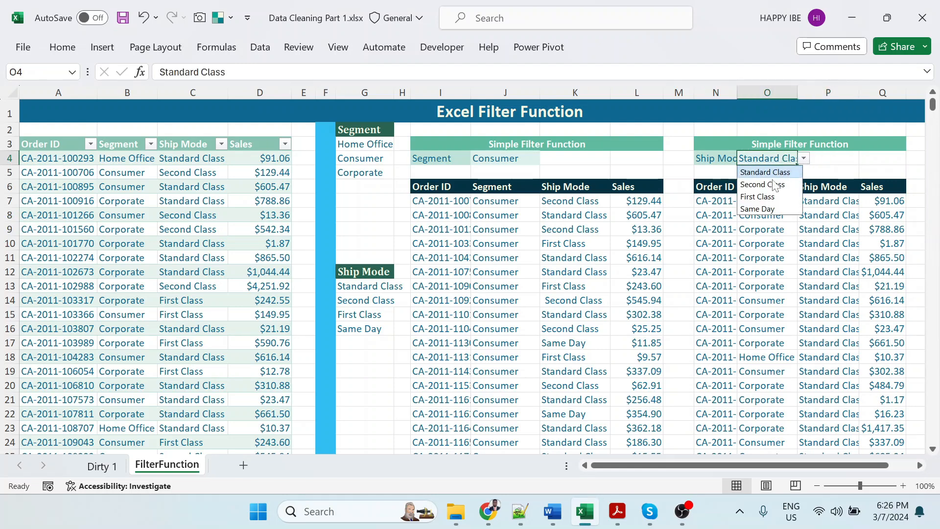
{"action": "left_click", "coordinate": [771, 180]}
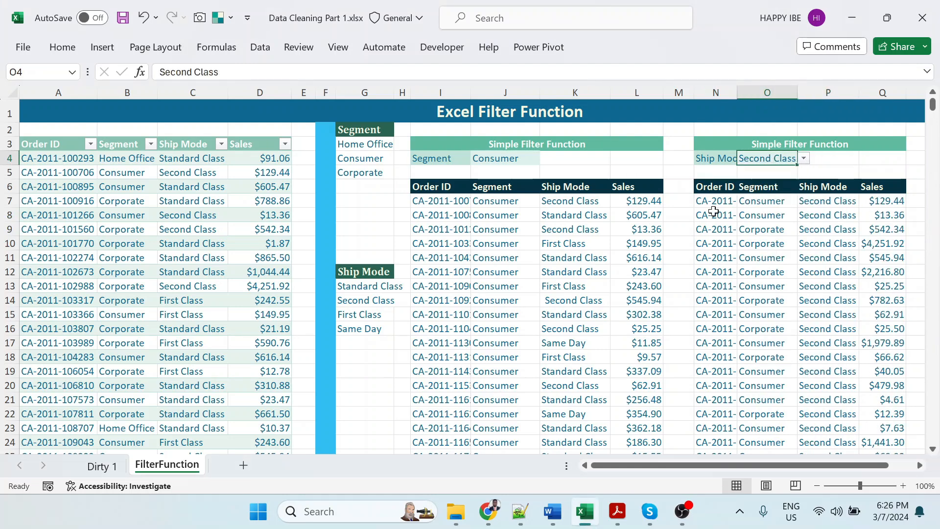
Select the filtered Order ID column from N7 to its last row to check how many records it holds
{"action": "left_click", "coordinate": [720, 198]}
{"action": "key", "text": "ctrl+shift+Down"}
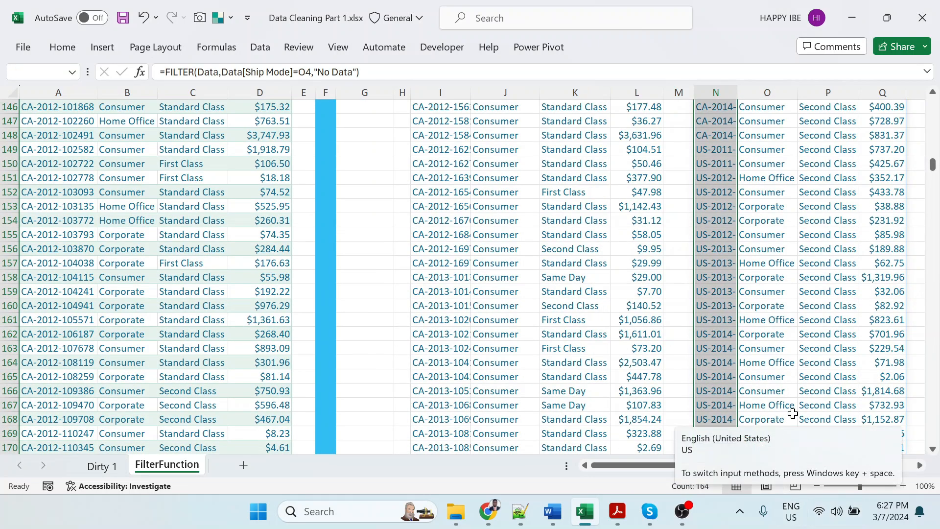
{"action": "scroll", "coordinate": [784, 432], "scroll_direction": "down", "scroll_amount": 2}
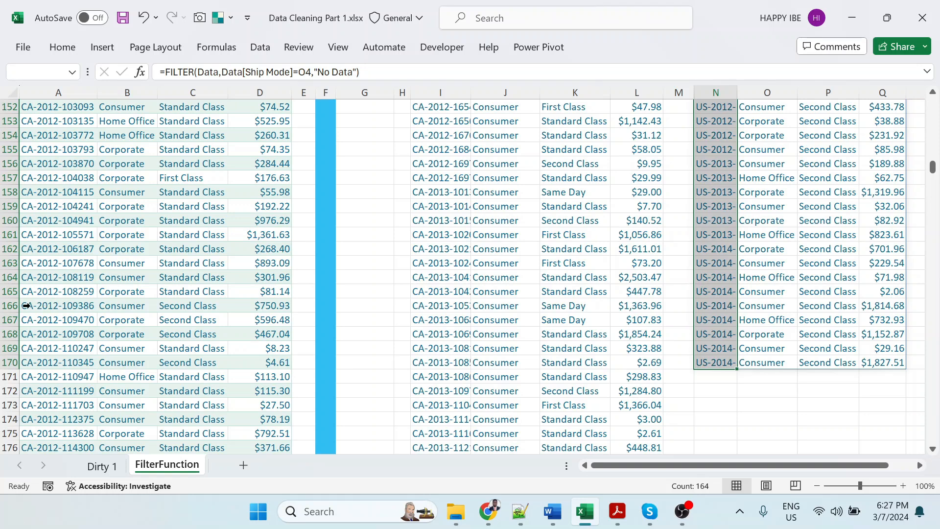
Copy the order records in A166:D170 and paste them directly below the Data table, starting at A826
{"action": "left_click_drag", "start_coordinate": [43, 307], "coordinate": [243, 356]}
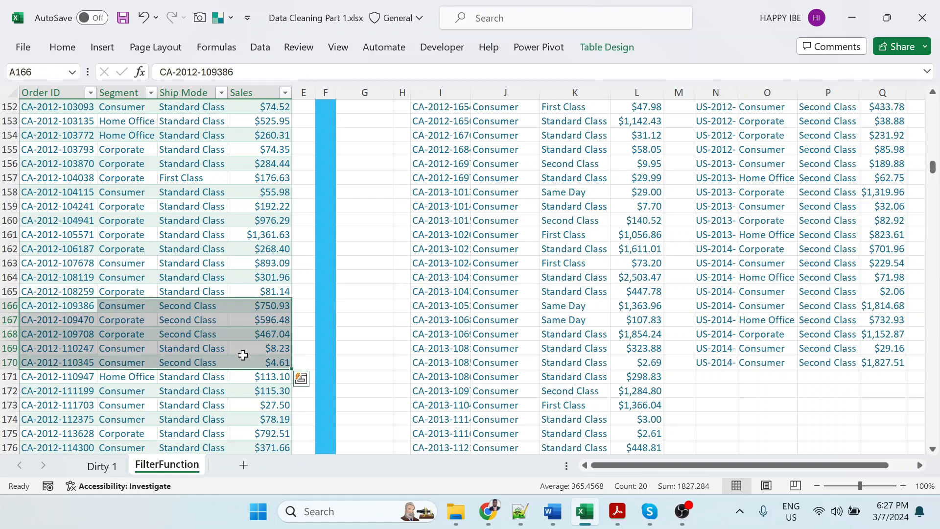
{"action": "key", "text": "ctrl+c"}
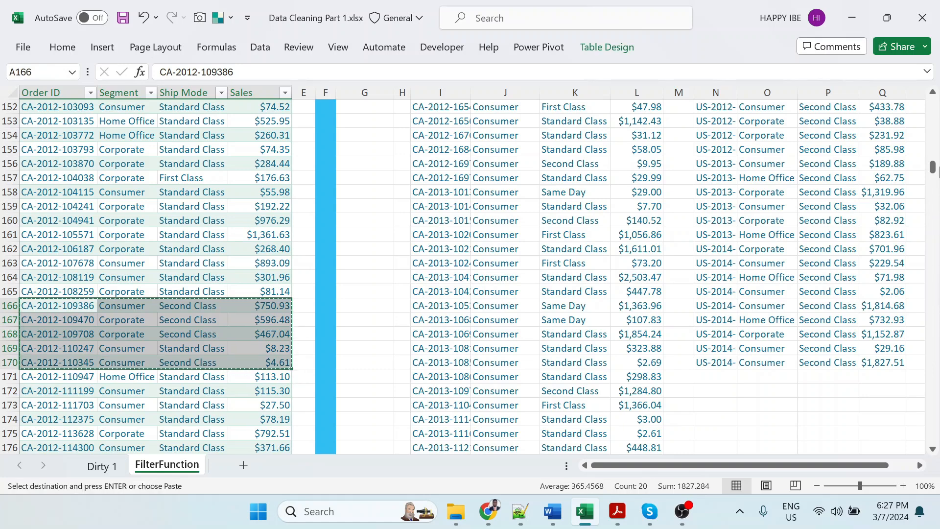
{"action": "left_click_drag", "start_coordinate": [933, 169], "coordinate": [923, 437]}
{"action": "scroll", "coordinate": [323, 390], "scroll_direction": "down", "scroll_amount": 10}
{"action": "scroll", "coordinate": [170, 254], "scroll_direction": "up", "scroll_amount": 3}
{"action": "left_click", "coordinate": [61, 165]}
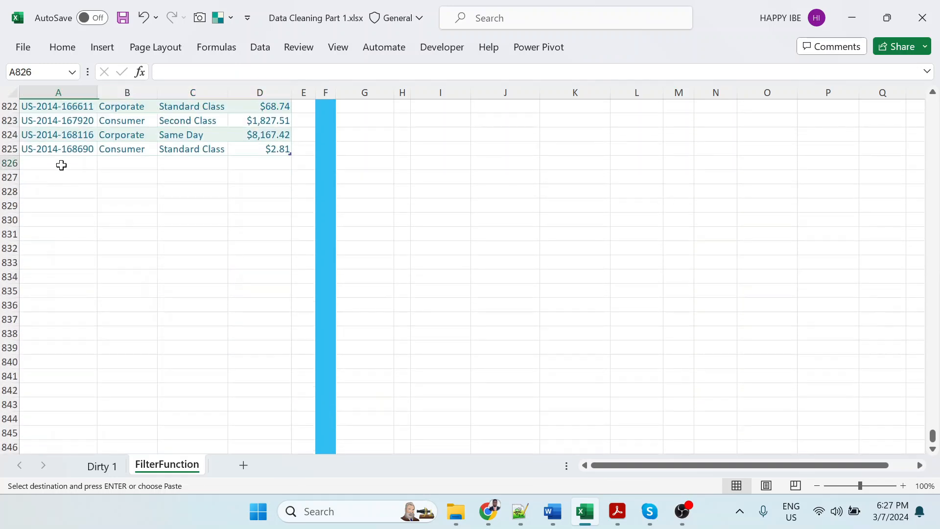
{"action": "key", "text": "ctrl+v"}
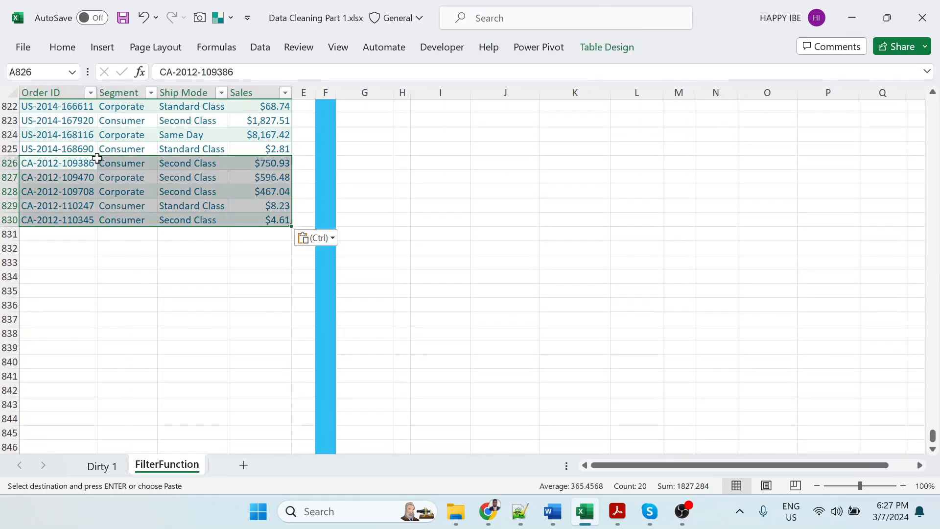
Recheck the filtered Order ID list from N7 downward for the records appended to the Data table
{"action": "left_click_drag", "start_coordinate": [935, 436], "coordinate": [933, 101]}
{"action": "left_click", "coordinate": [710, 205]}
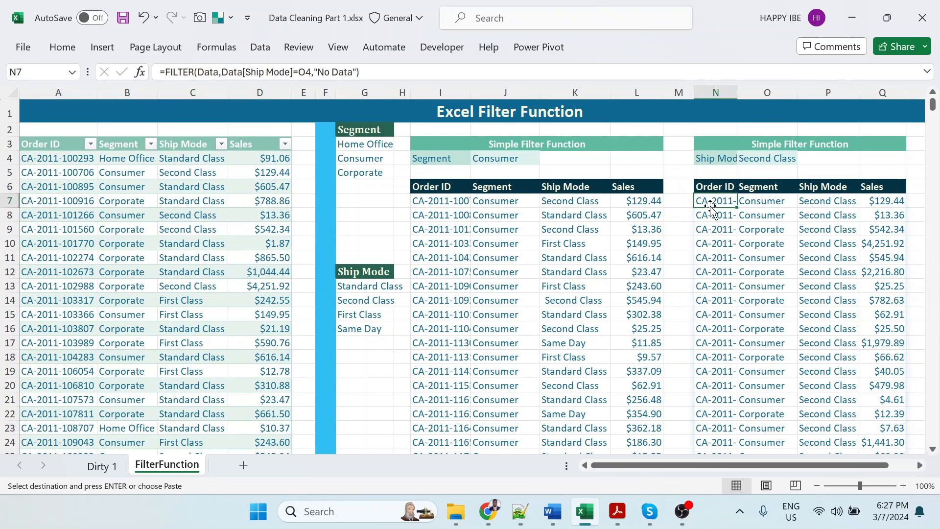
{"action": "key", "text": "ctrl+shift+Down"}
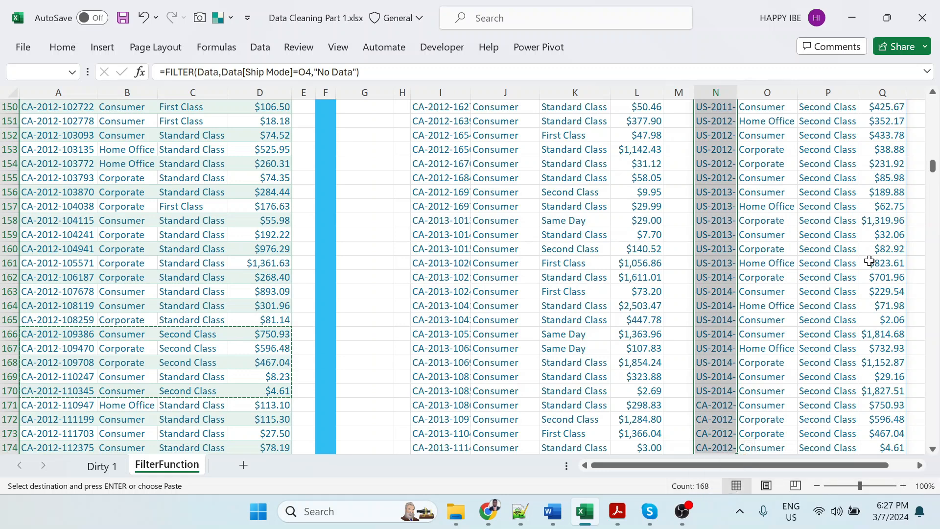
{"action": "left_click_drag", "start_coordinate": [933, 169], "coordinate": [933, 104]}
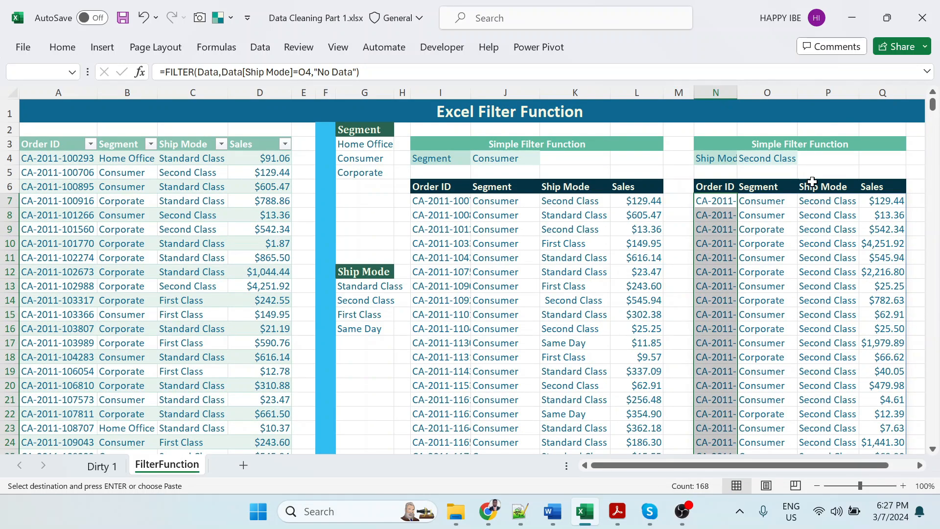